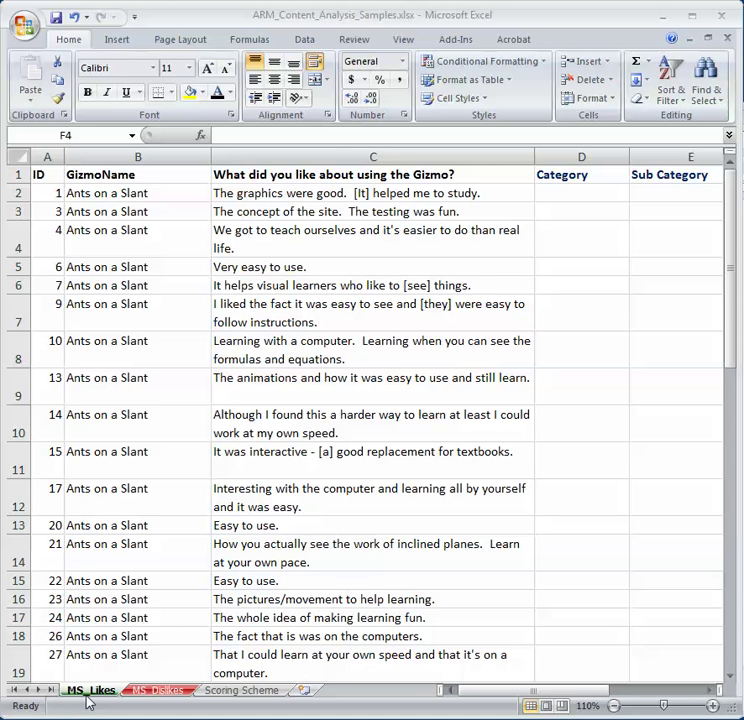
- Look over the MS_Dislikes and Scoring Scheme sheets, then return to MS_Likes
left_click(157, 698)
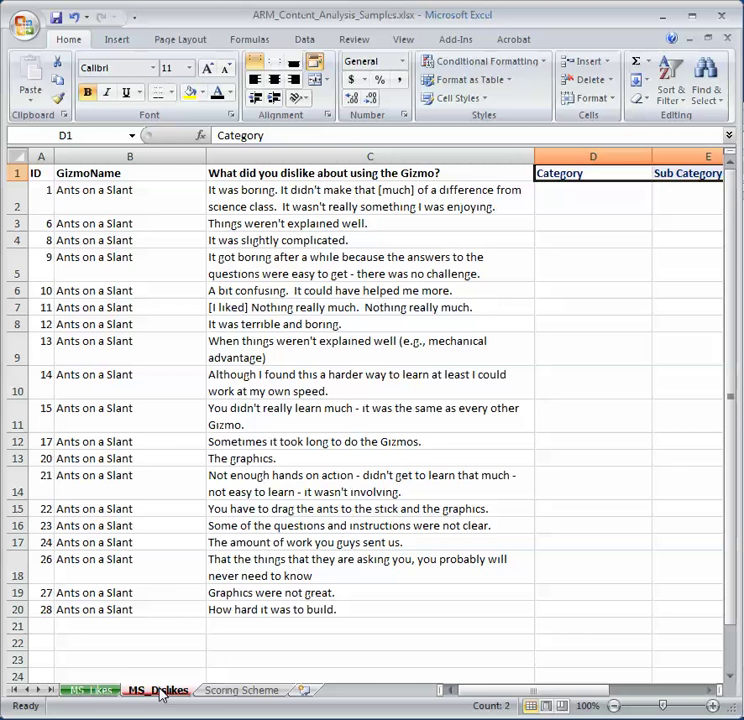
left_click(229, 696)
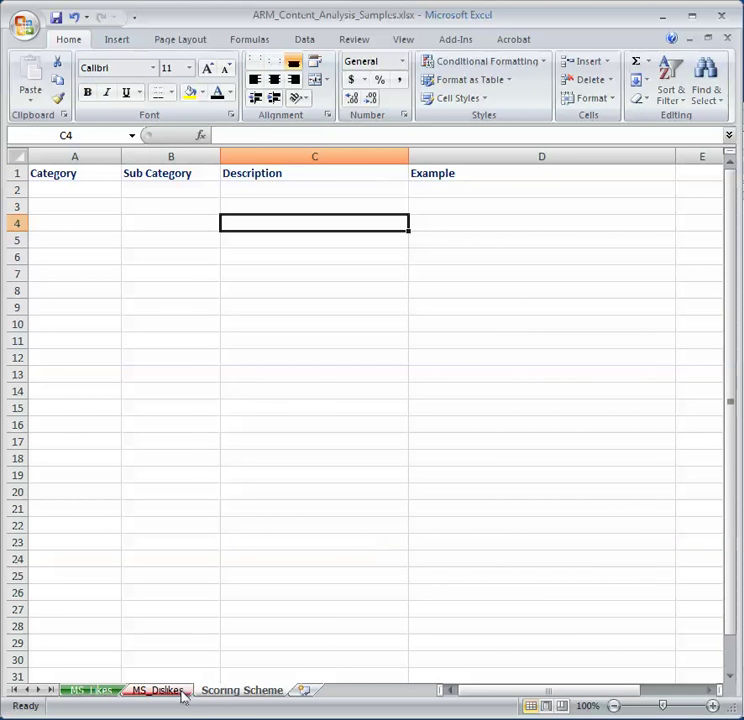
left_click(178, 696)
left_click(102, 693)
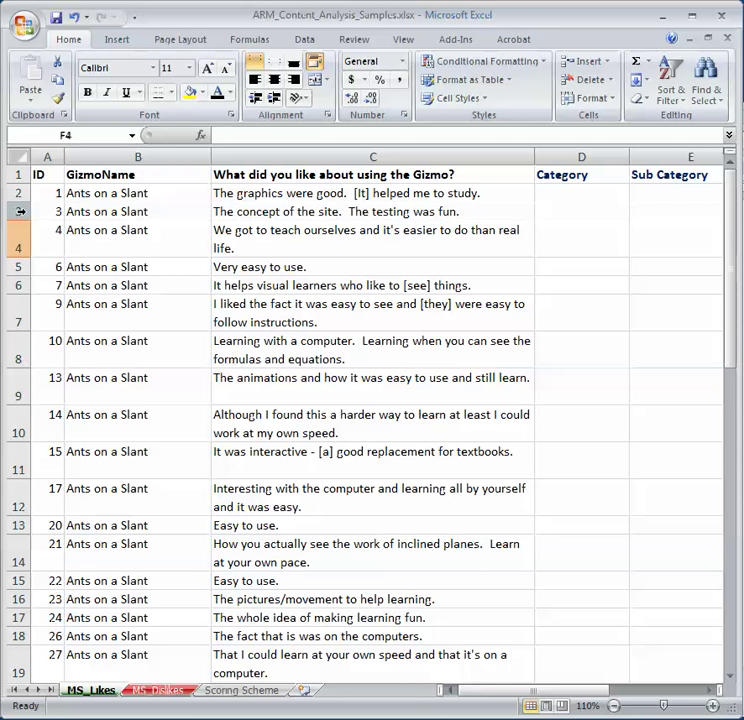
- Insert a blank row 3 and copy comment 1's cells A2:C2 into it
left_click(20, 211)
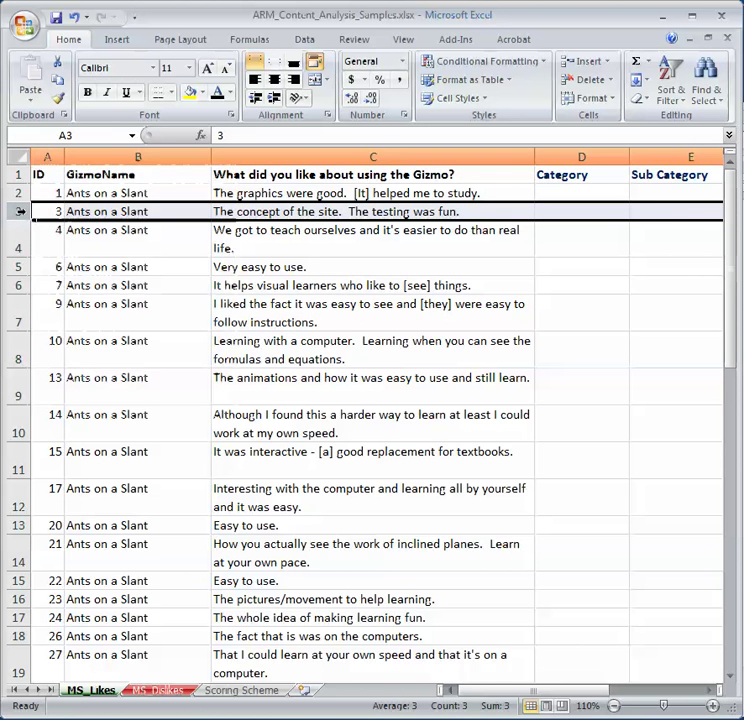
right_click(20, 211)
left_click(56, 300)
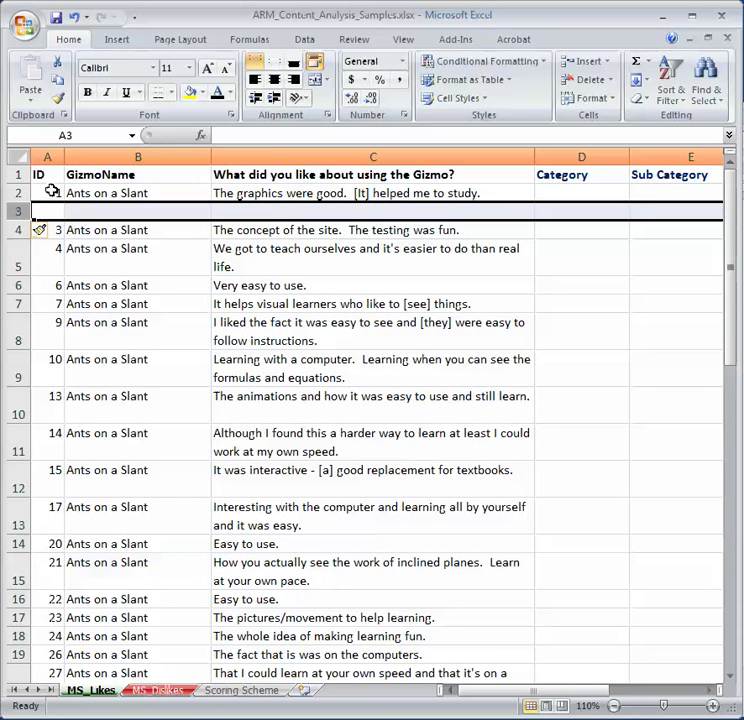
left_click_drag(52, 191, 233, 203)
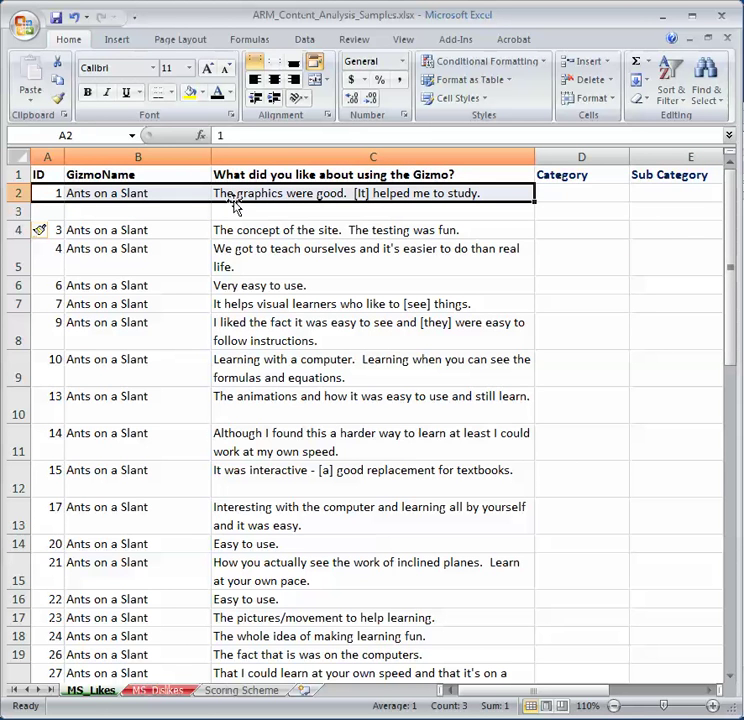
key("ctrl+c")
left_click(53, 212)
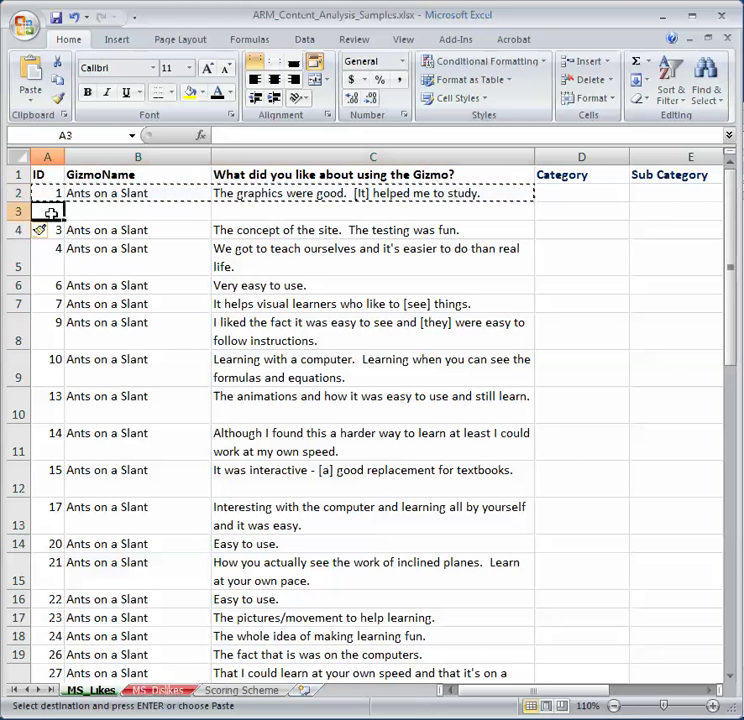
key("ctrl+v")
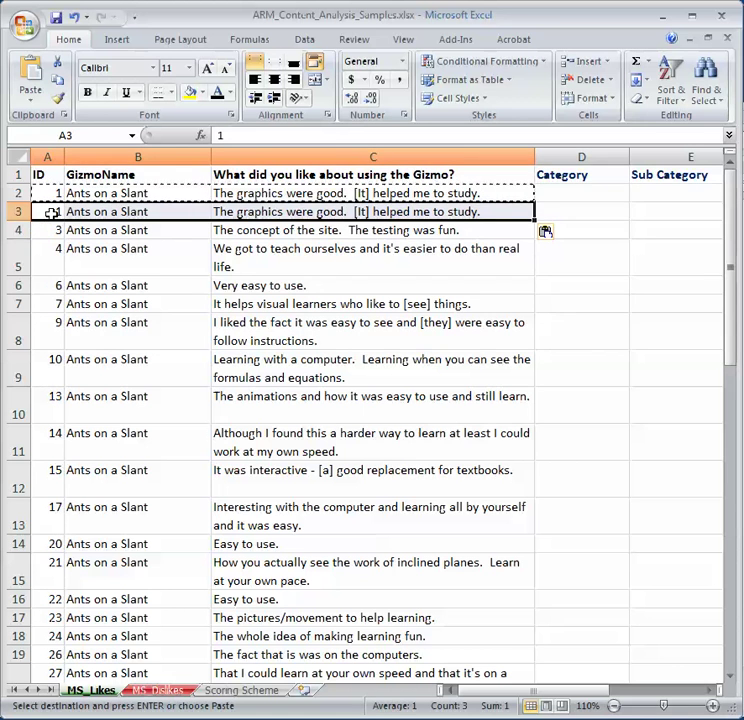
- Colour the first sentence of C2 red and the second sentence of C3 red
left_click(348, 194)
double_click(348, 194)
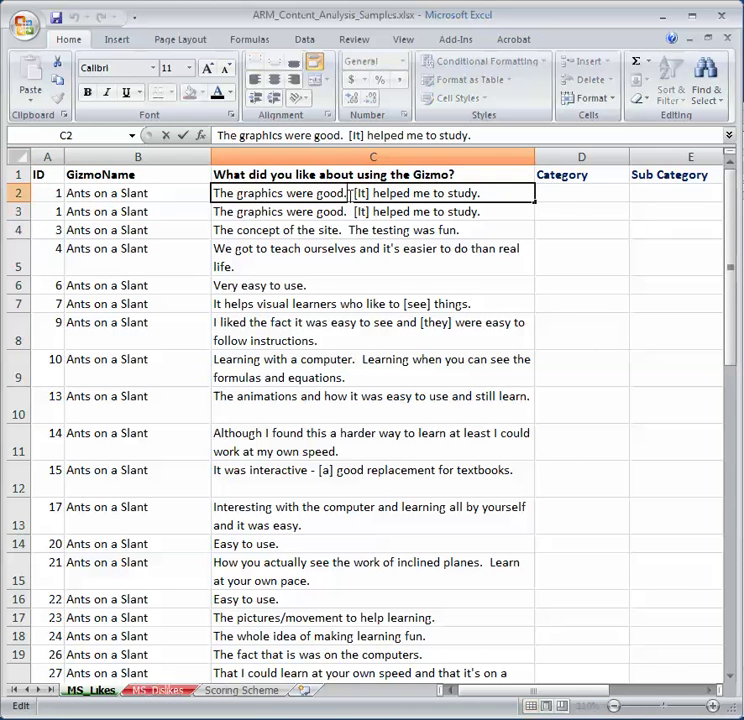
left_click_drag(348, 194, 213, 193)
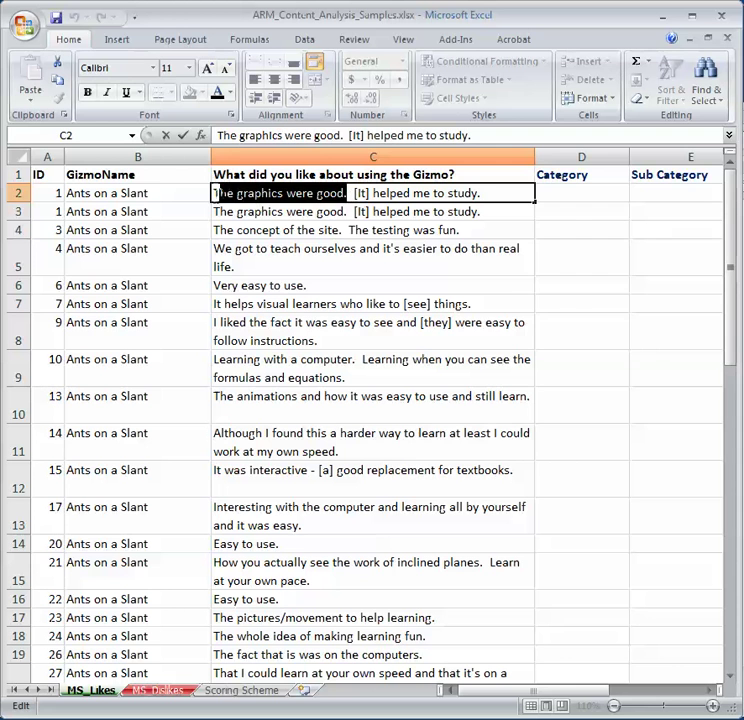
left_click(231, 92)
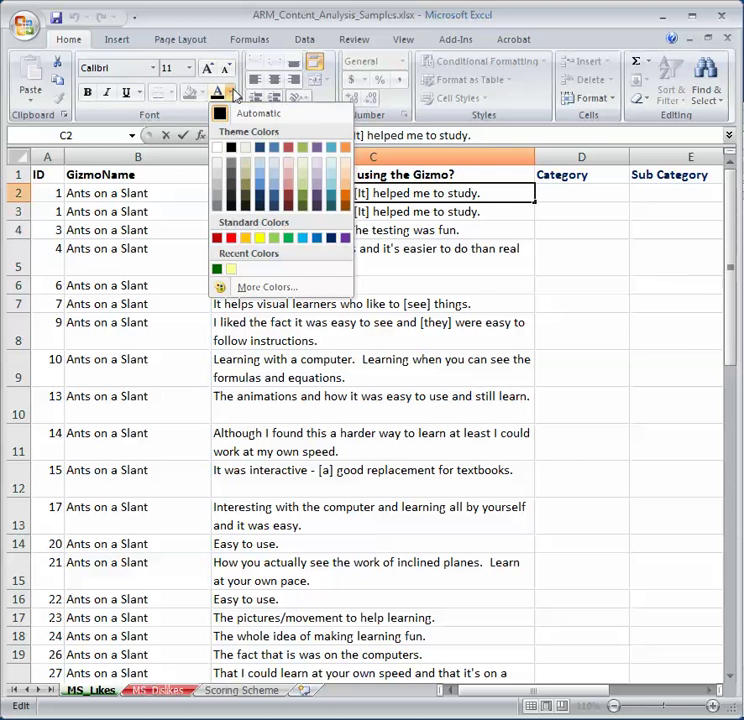
left_click(229, 234)
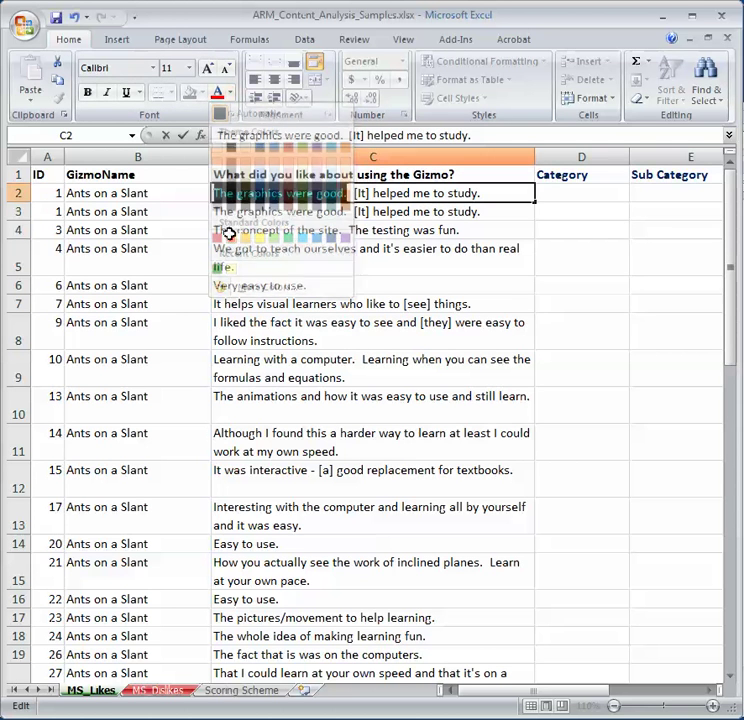
left_click(385, 212)
double_click(380, 212)
left_click_drag(485, 213, 352, 212)
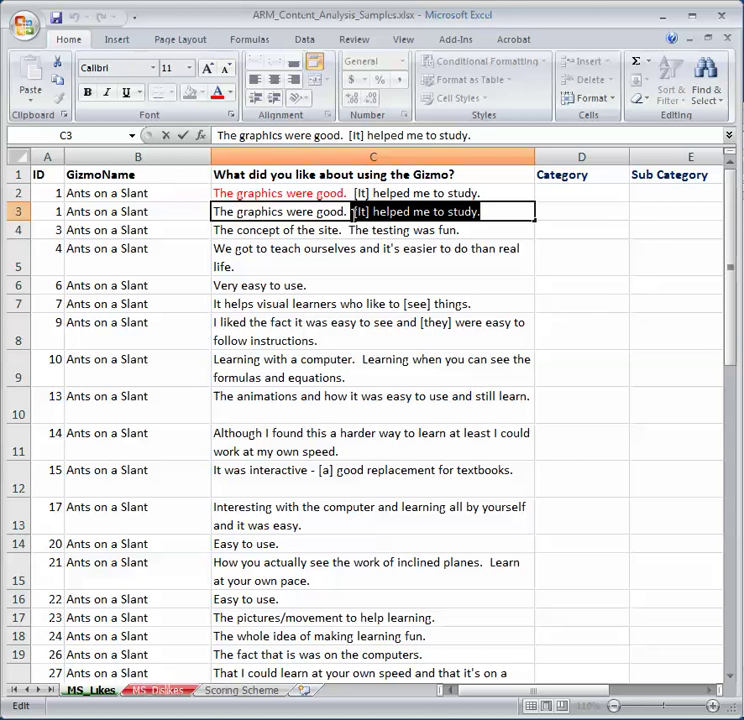
left_click(217, 93)
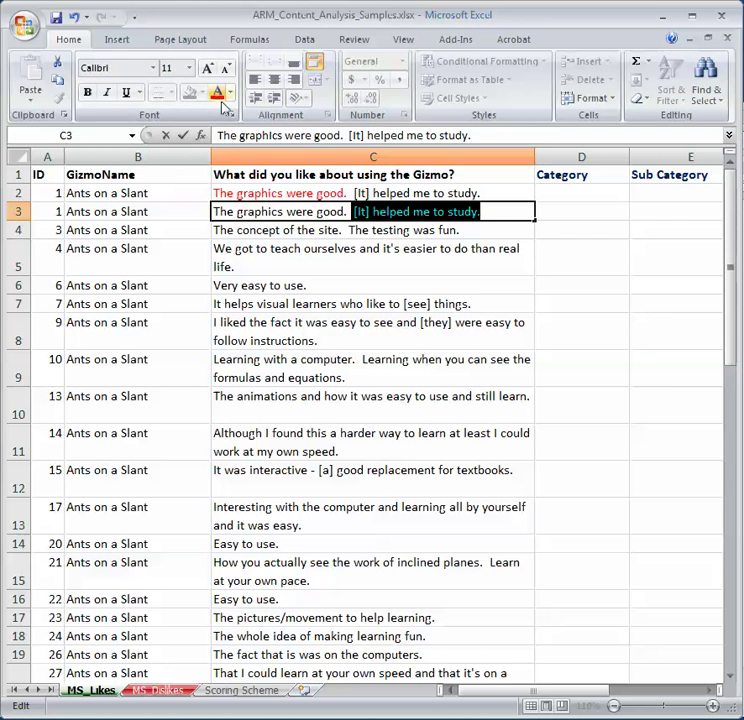
left_click(296, 303)
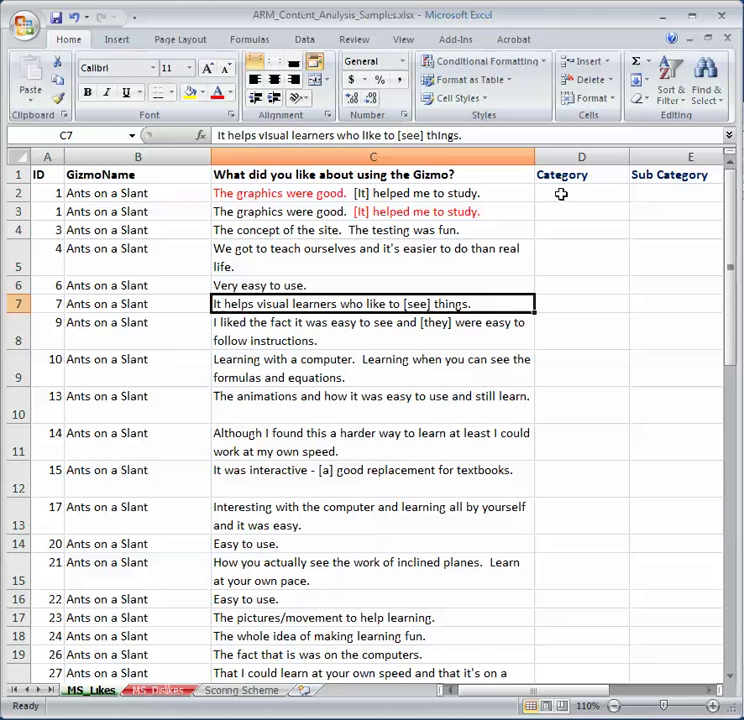
- Enter the category graphics in D2 for comment 1's first row
left_click(561, 194)
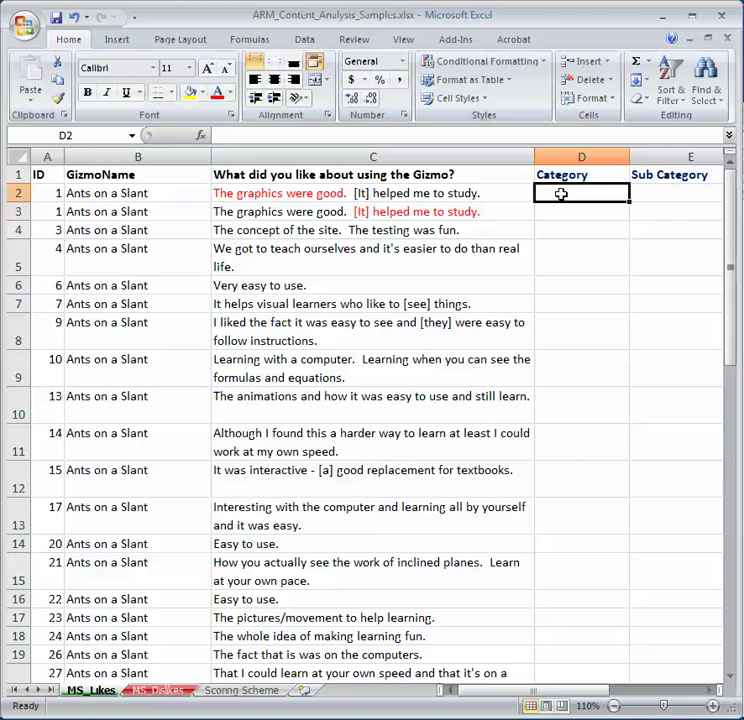
type("grahp")
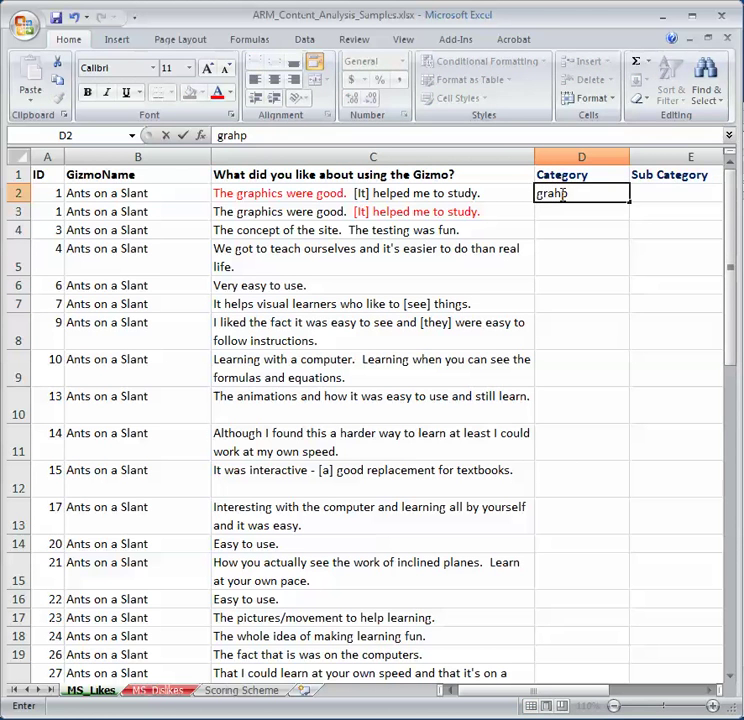
key("BackSpace")
key("BackSpace")
type("phics")
key("Tab")
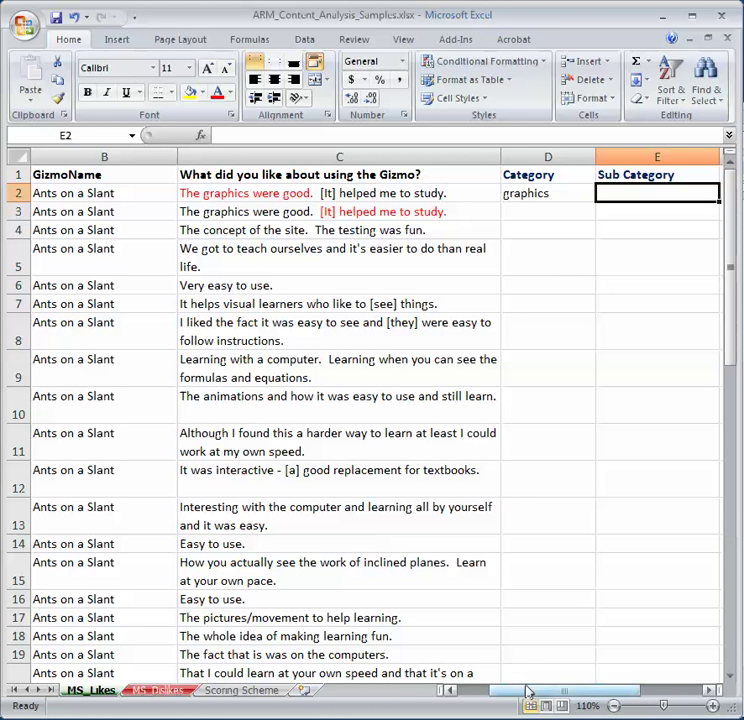
left_click_drag(528, 689, 502, 688)
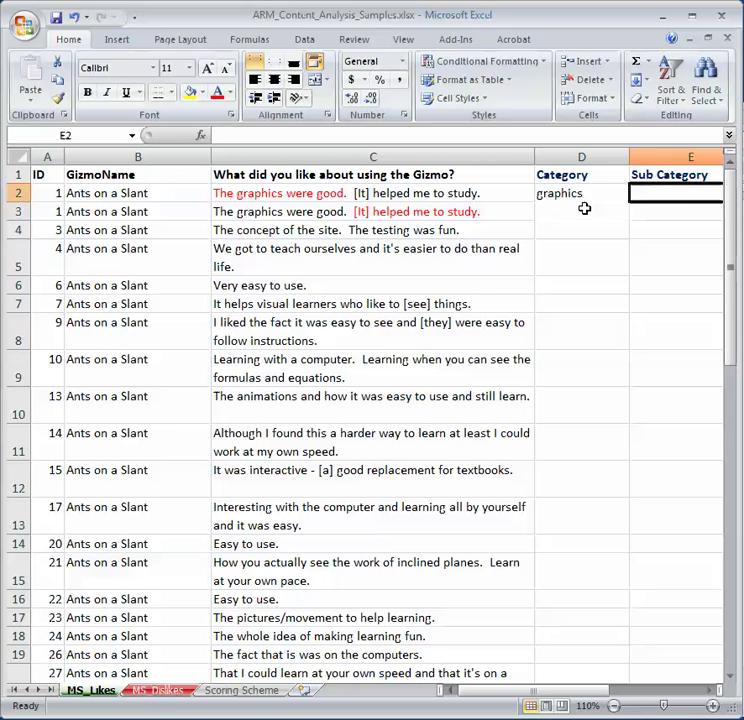
- Code row 3 with category learn in D3 and sub category study in E3
left_click(584, 208)
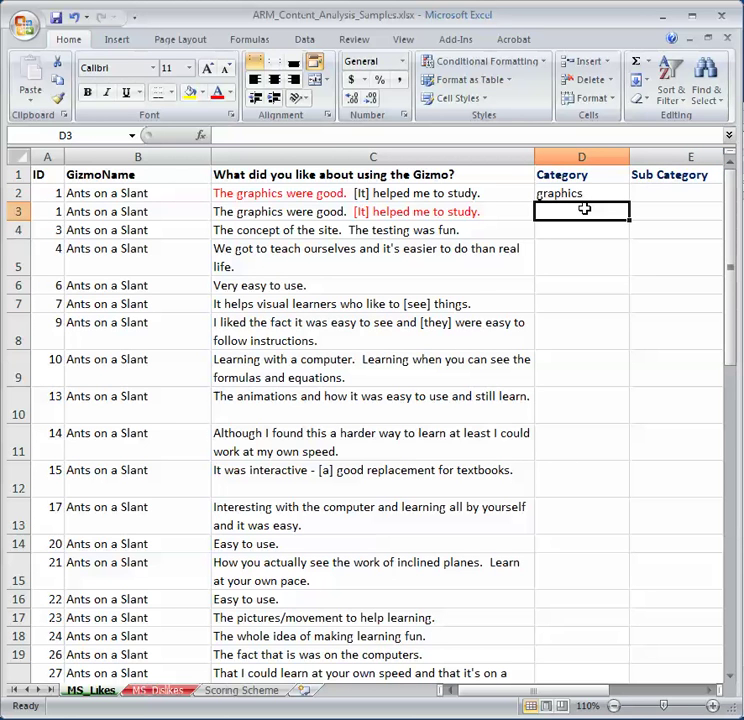
type("learn")
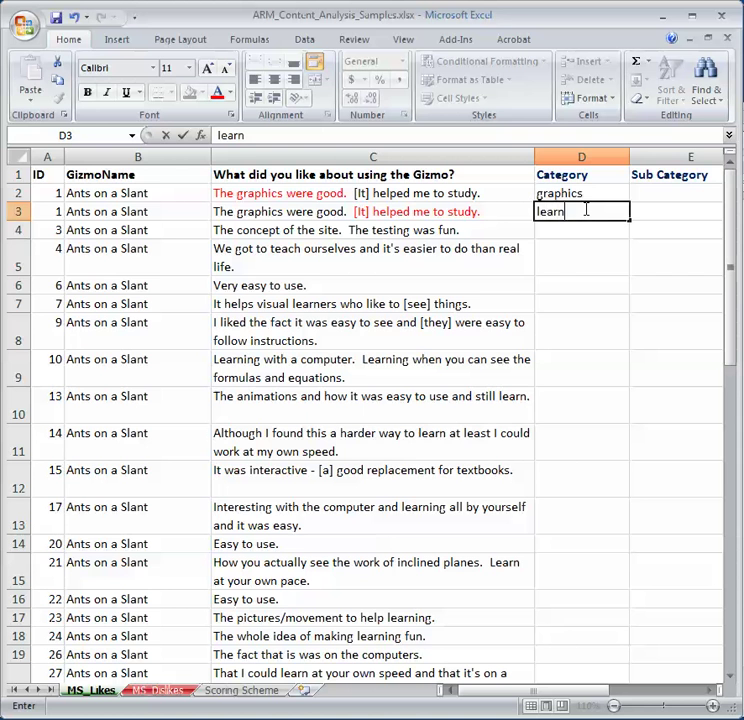
key("Return")
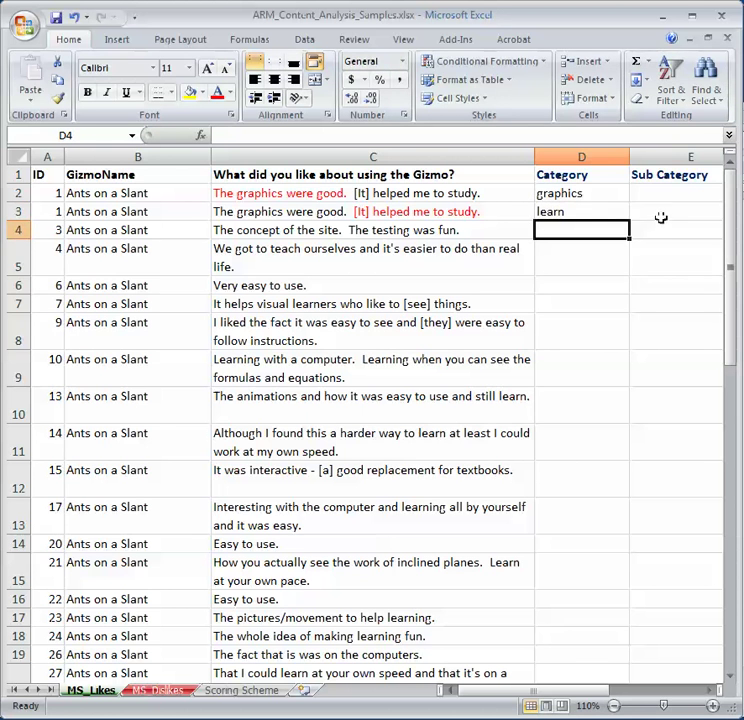
left_click(661, 216)
type("study")
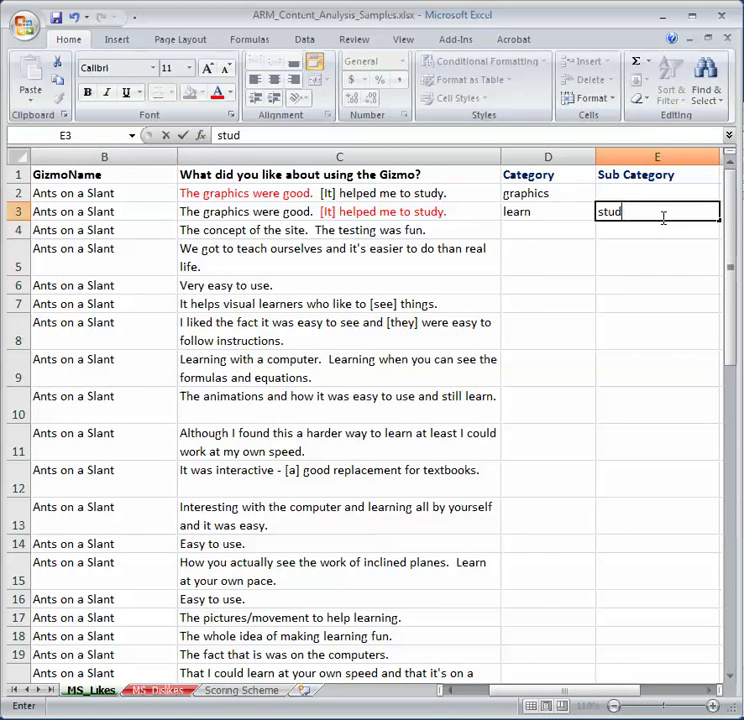
left_click(619, 232)
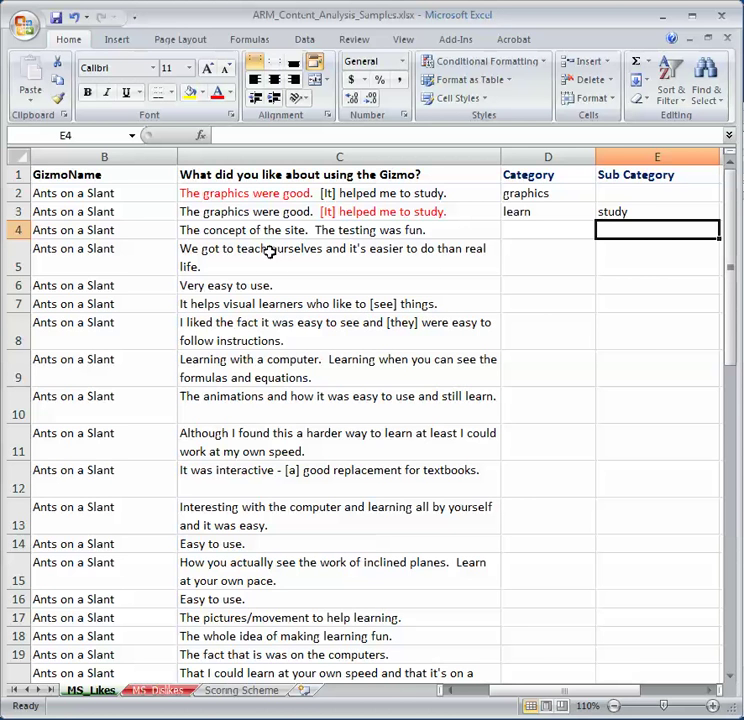
- Insert a blank row 5 and paste comment ID 3's cells A4:C4 into it
mouse_move(520, 696)
left_mouse_down()
mouse_move(530, 697)
mouse_move(515, 697)
left_mouse_up()
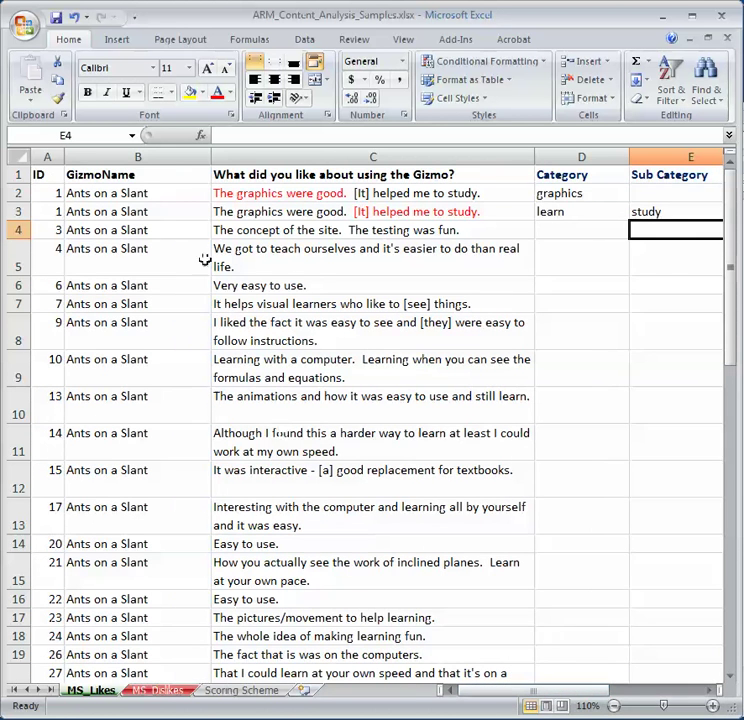
left_click(18, 259)
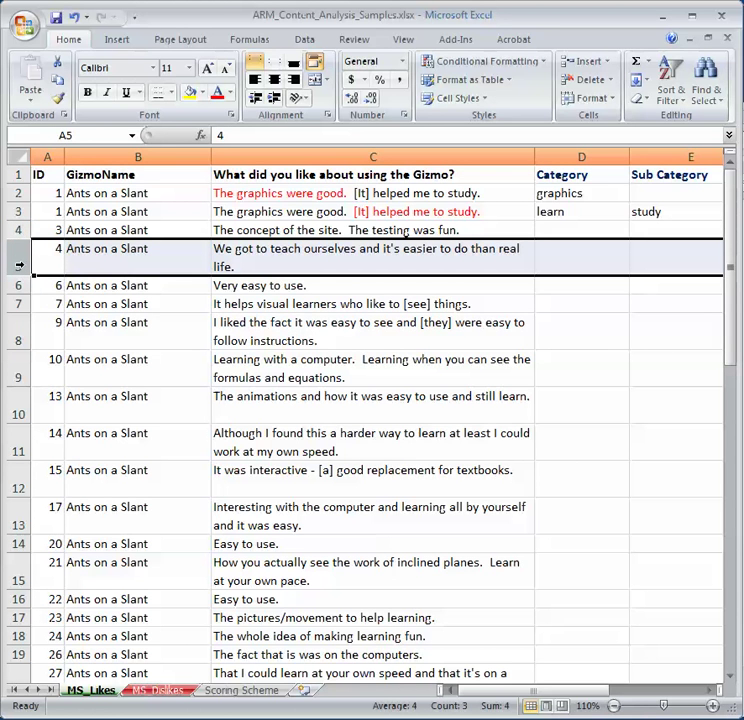
right_click(18, 264)
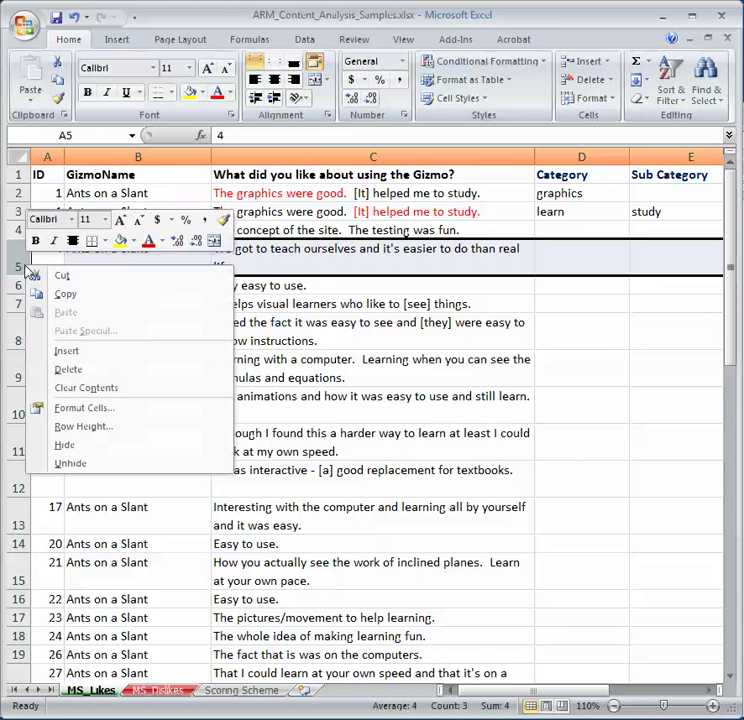
left_click(65, 352)
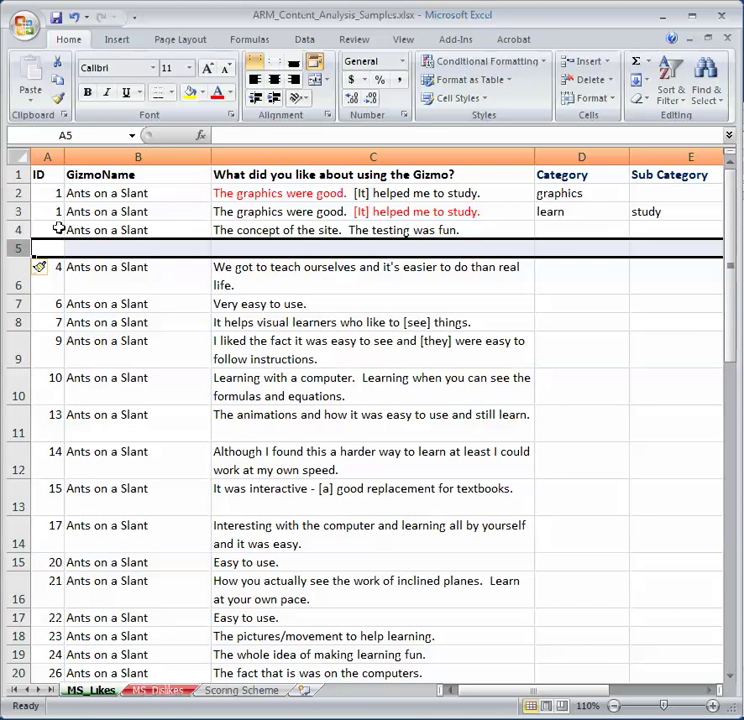
left_click_drag(59, 229, 268, 232)
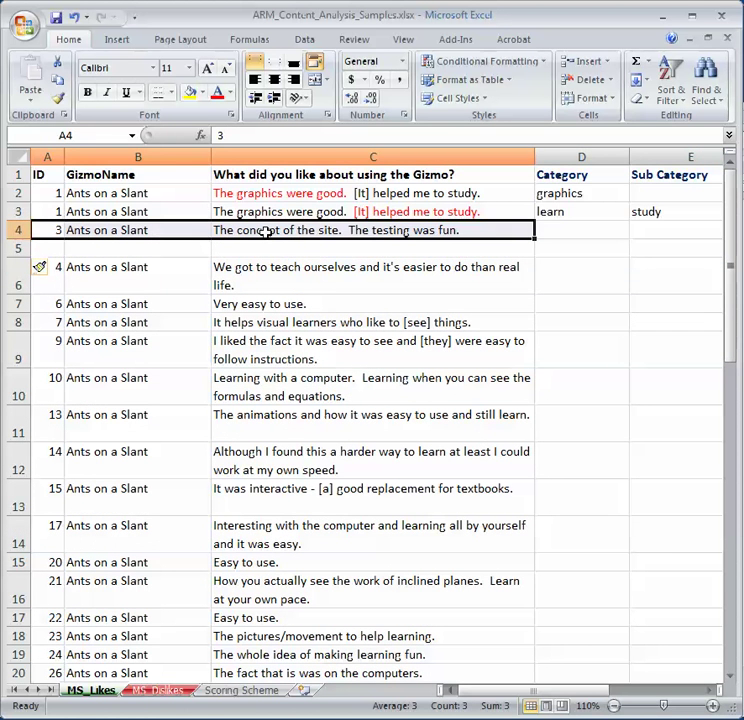
key("ctrl+c")
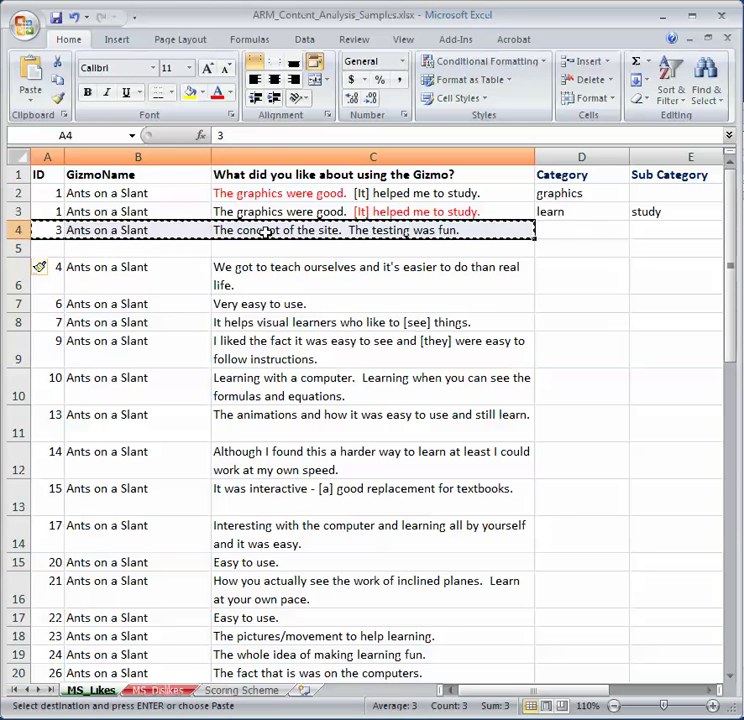
left_click(59, 251)
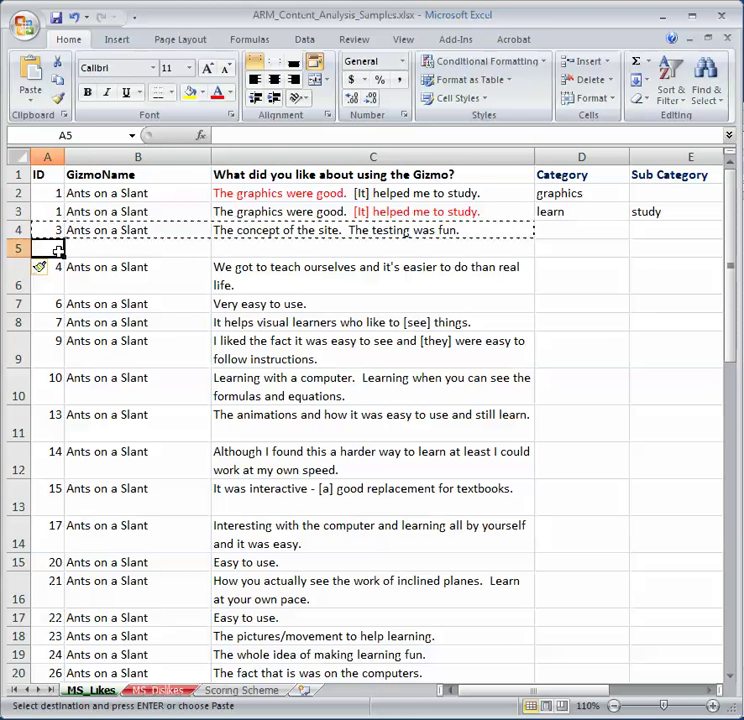
key("ctrl+v")
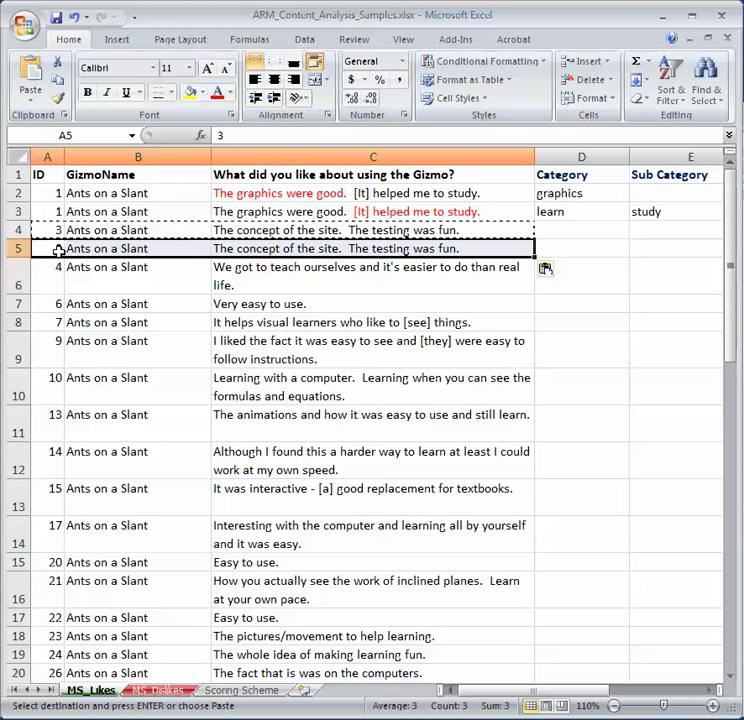
- Colour 'The concept of the site.' red in C4 and 'The testing was fun.' red in C5
double_click(345, 229)
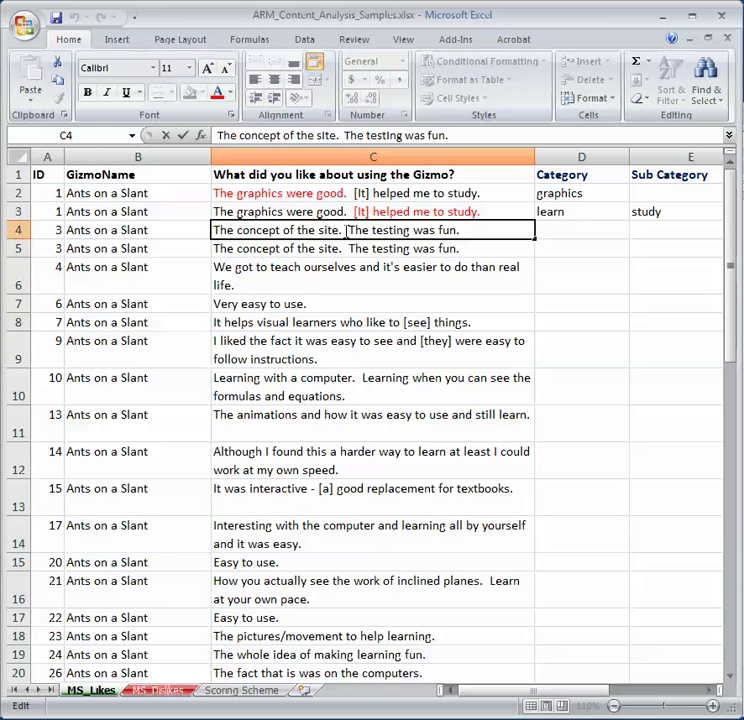
left_click_drag(345, 229, 211, 229)
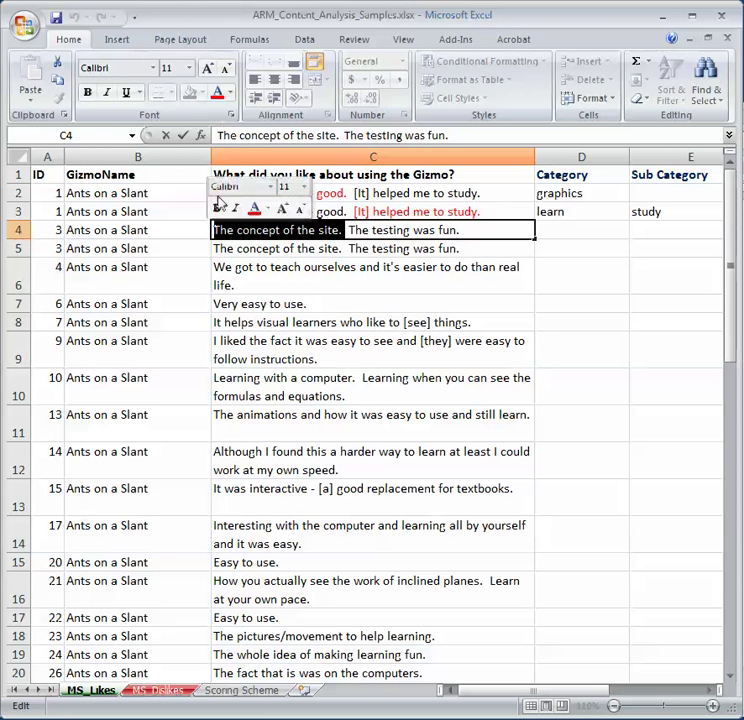
left_click(216, 93)
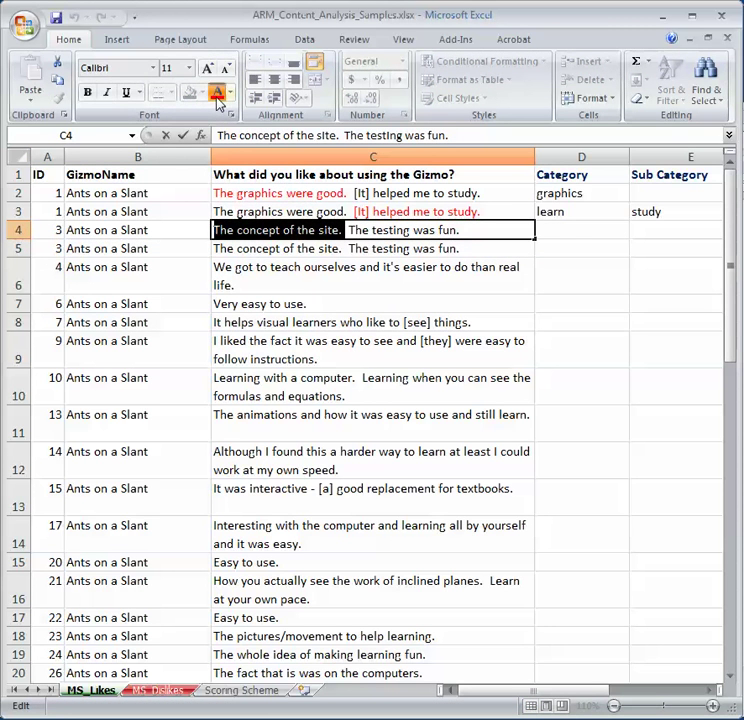
left_click(378, 248)
double_click(470, 248)
left_click_drag(470, 248, 352, 248)
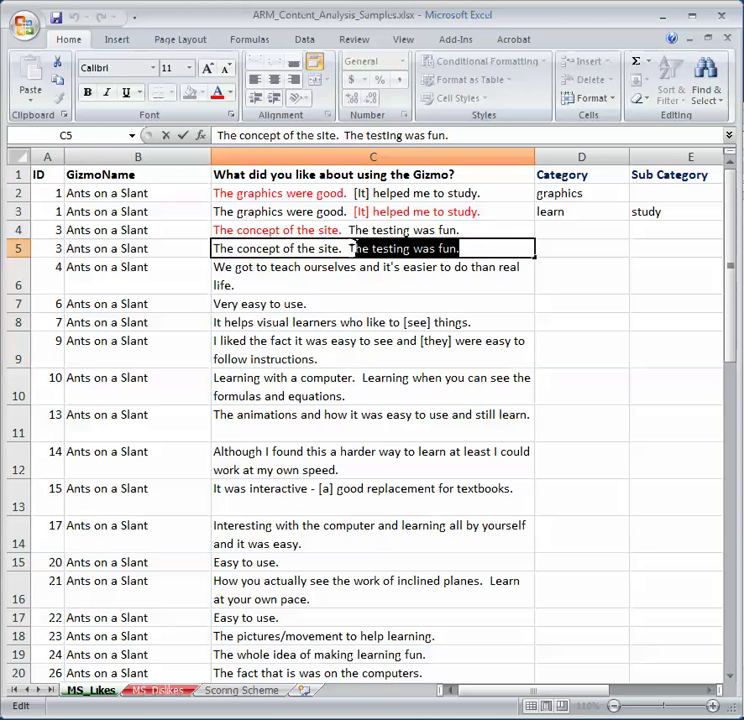
left_click(217, 94)
- Enter category theme in D4 and assess in D5 for comment ID 3
left_click(556, 230)
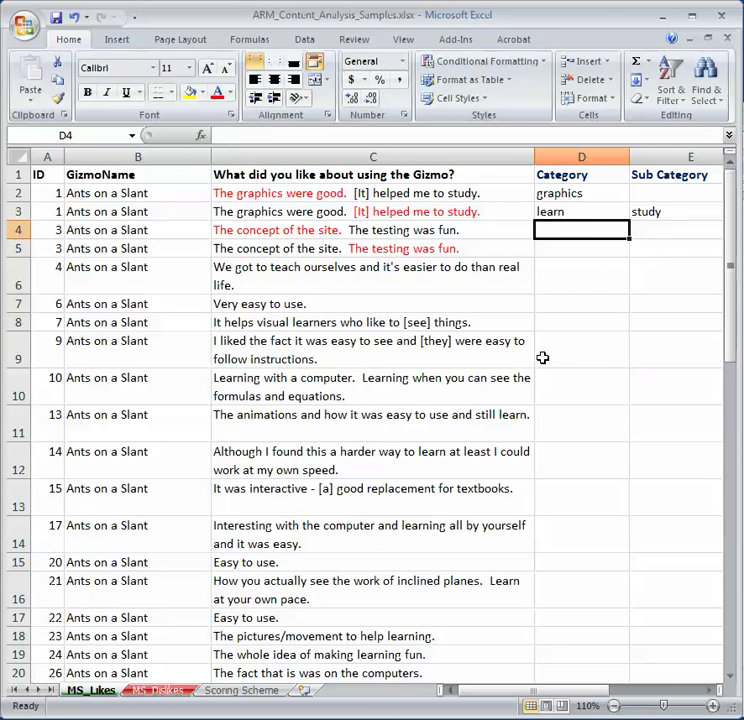
type("th")
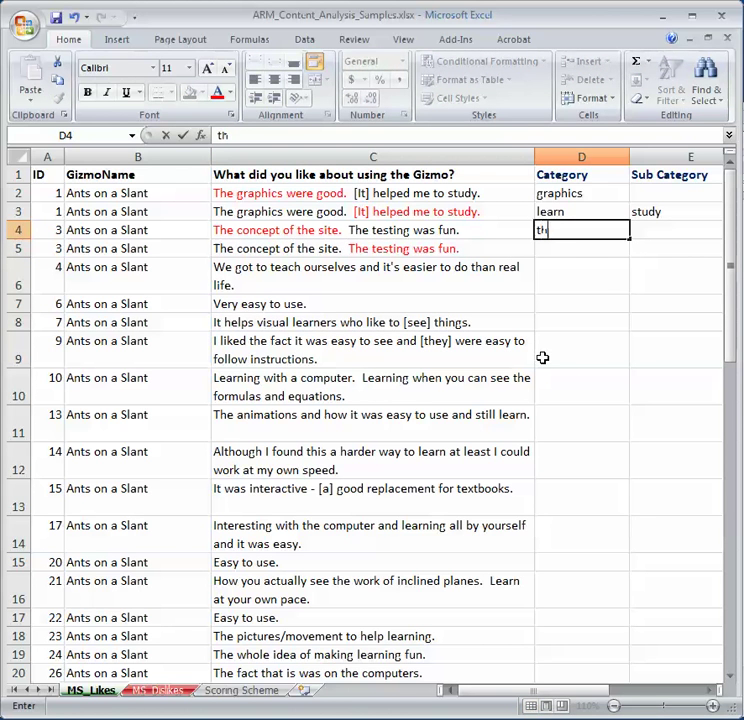
type("eme")
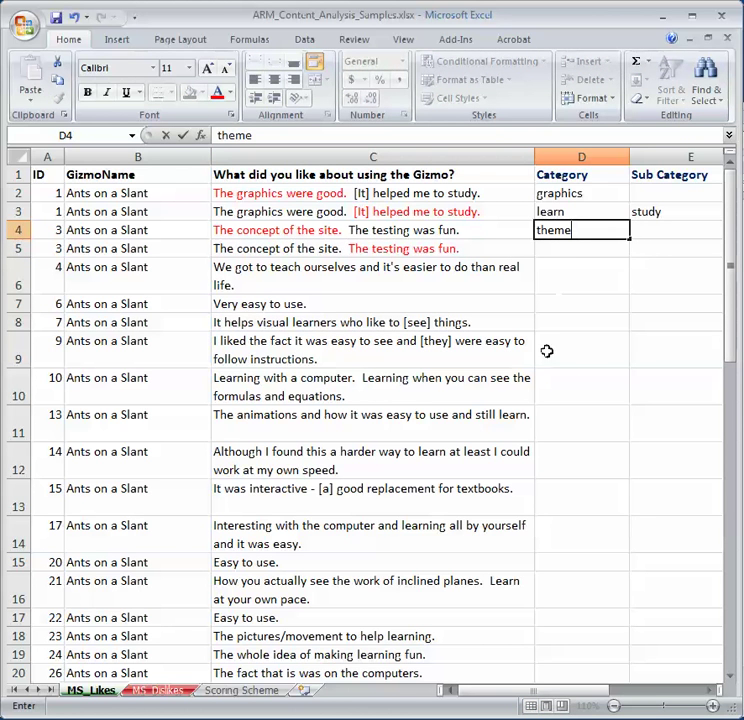
left_click(570, 253)
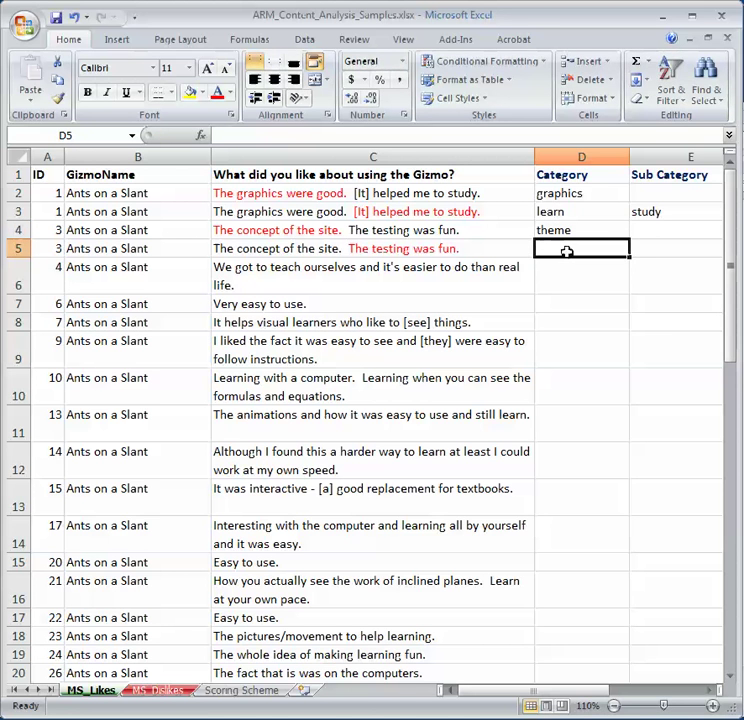
type("assess")
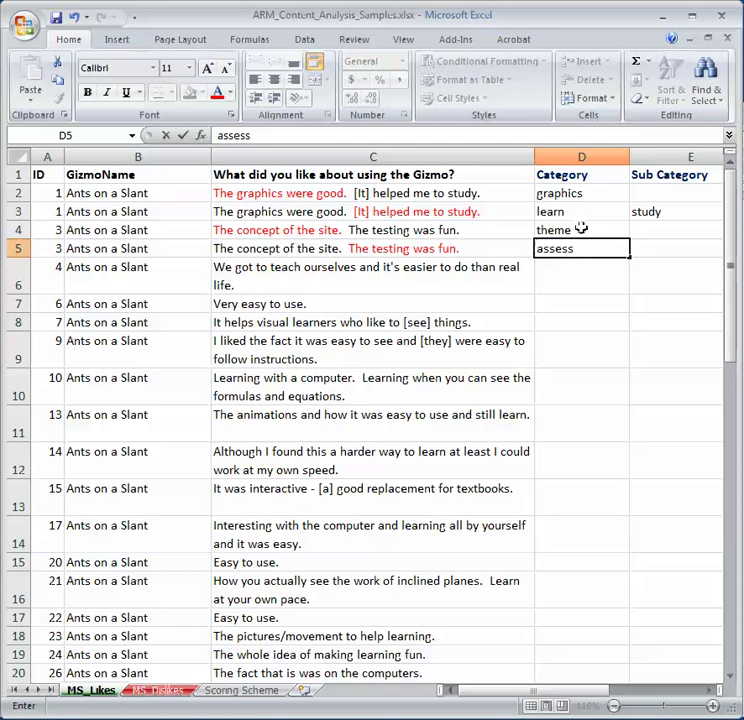
left_click(580, 274)
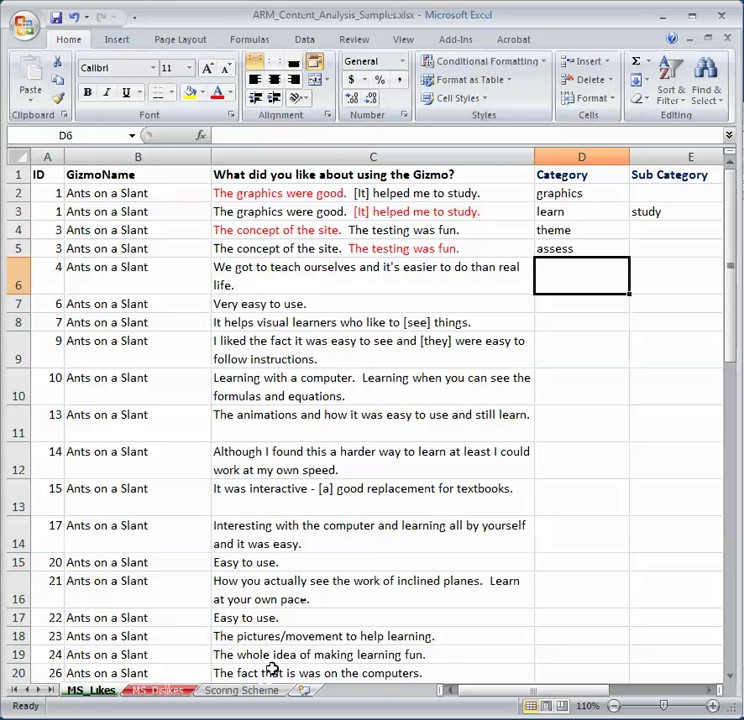
- On Scoring Scheme, enter graphics in A2, describe it as 'student makes refewrence to the graphics', and autofit column C
left_click(253, 692)
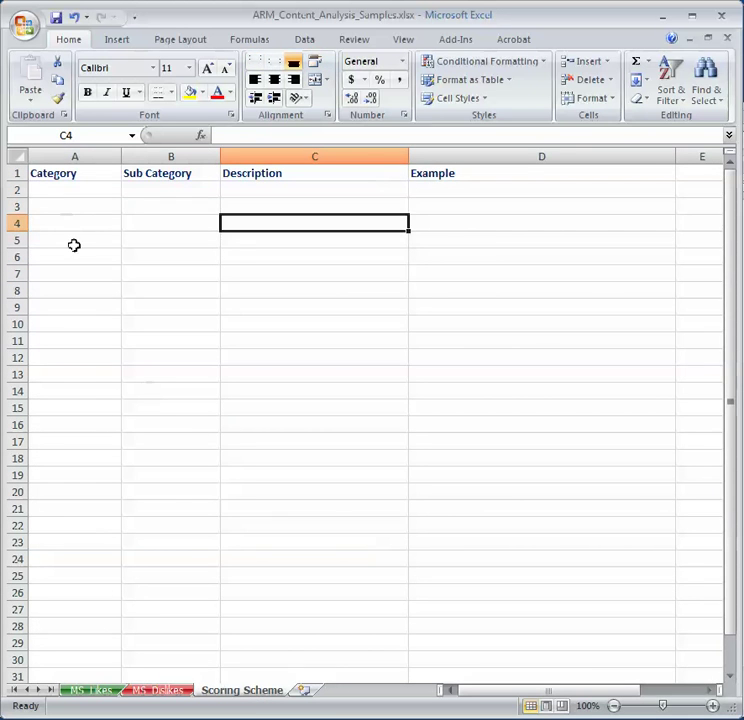
left_click(63, 194)
type("g")
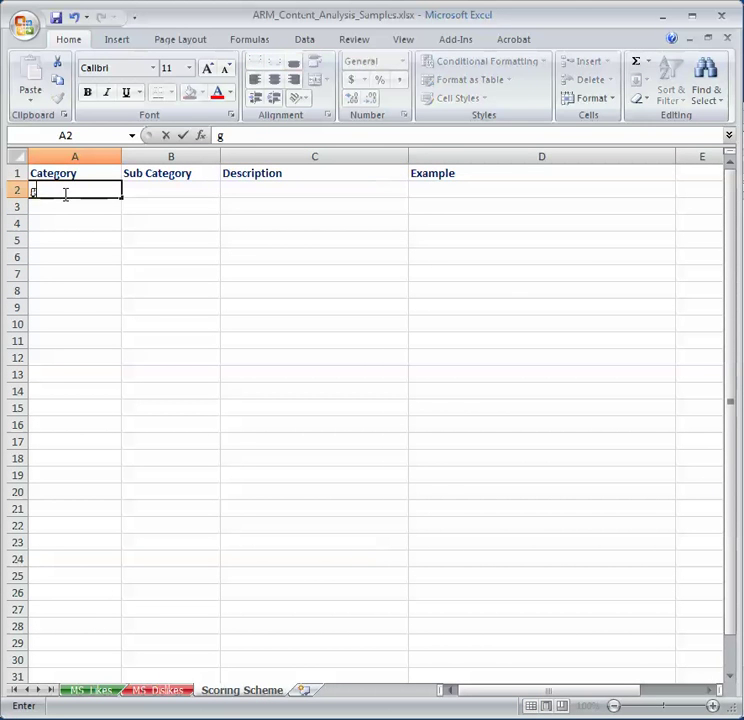
type("raphics")
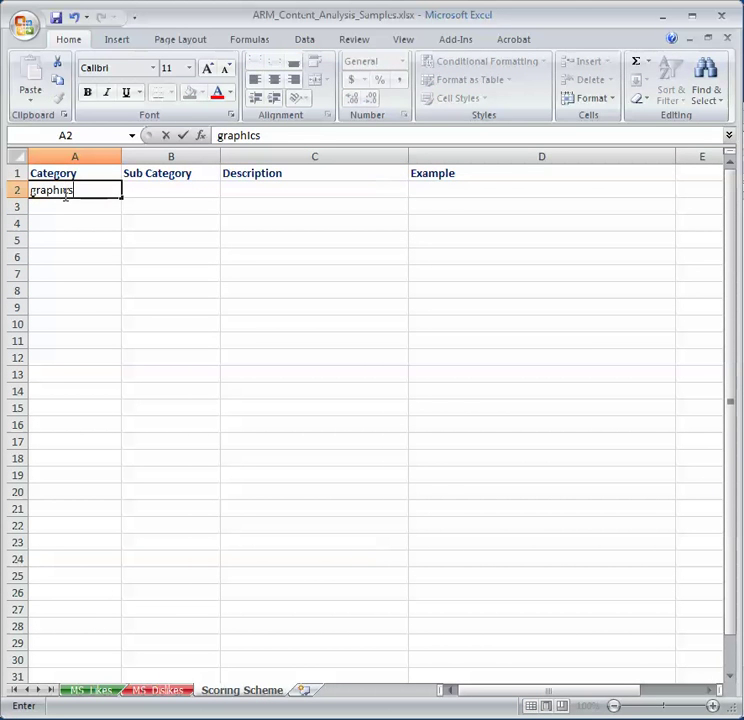
left_click(246, 187)
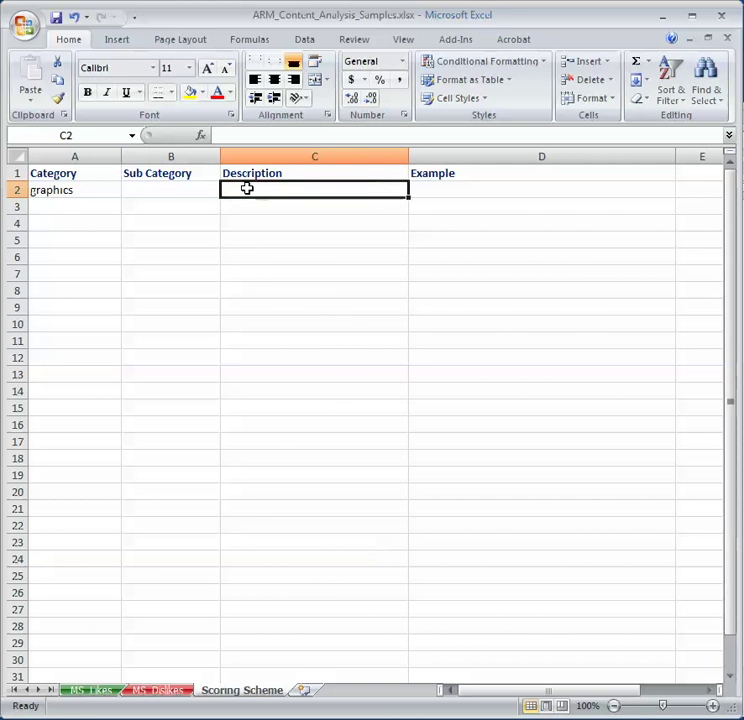
type("stud")
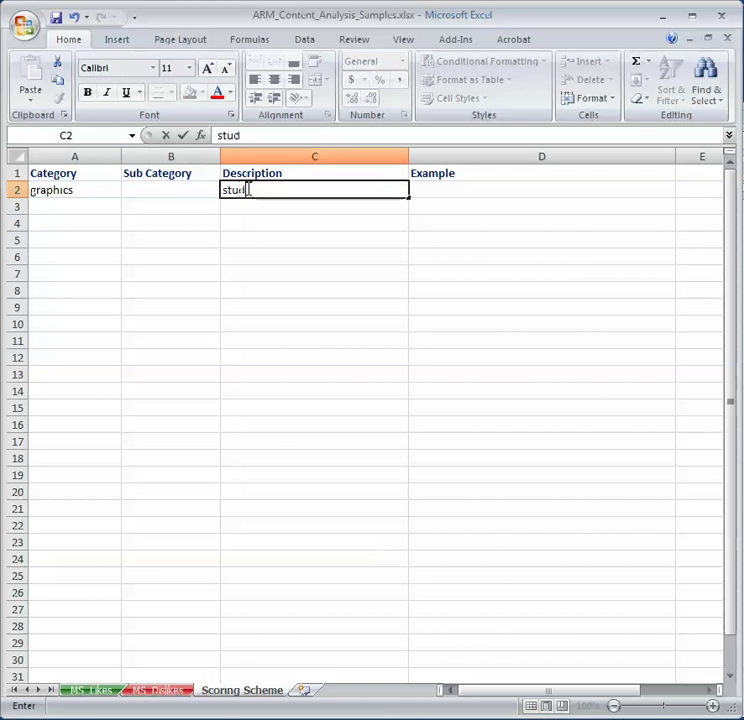
type("ent makes r")
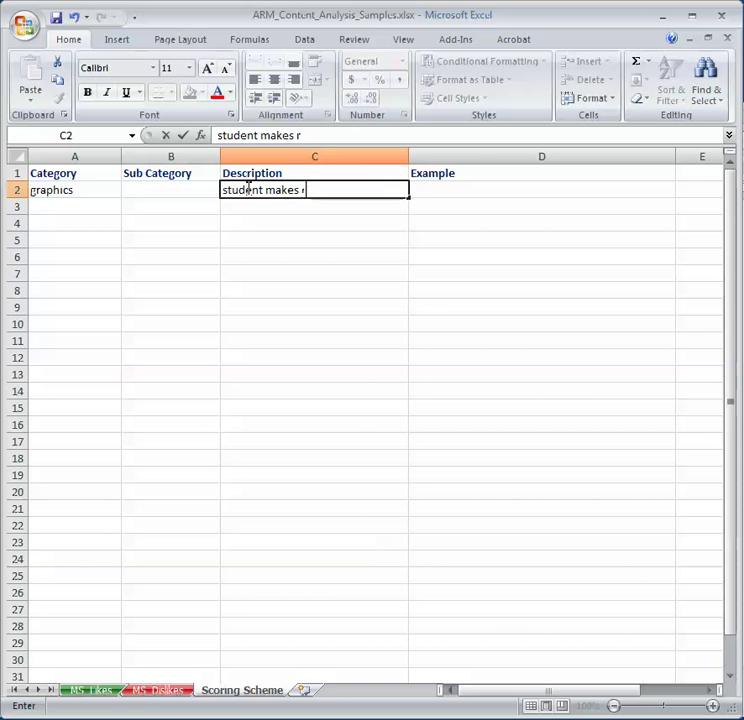
type("erfewrence to the gr")
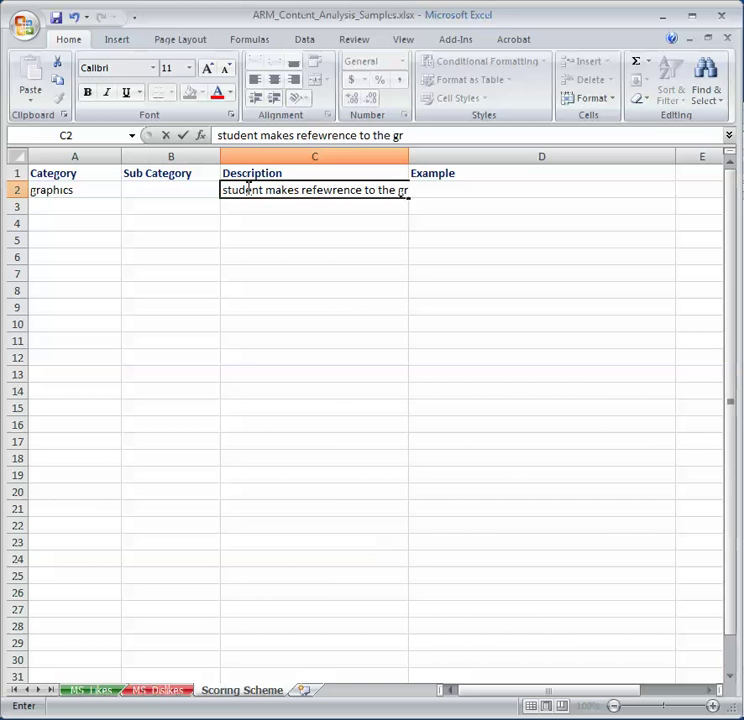
type("aphics")
key("Return")
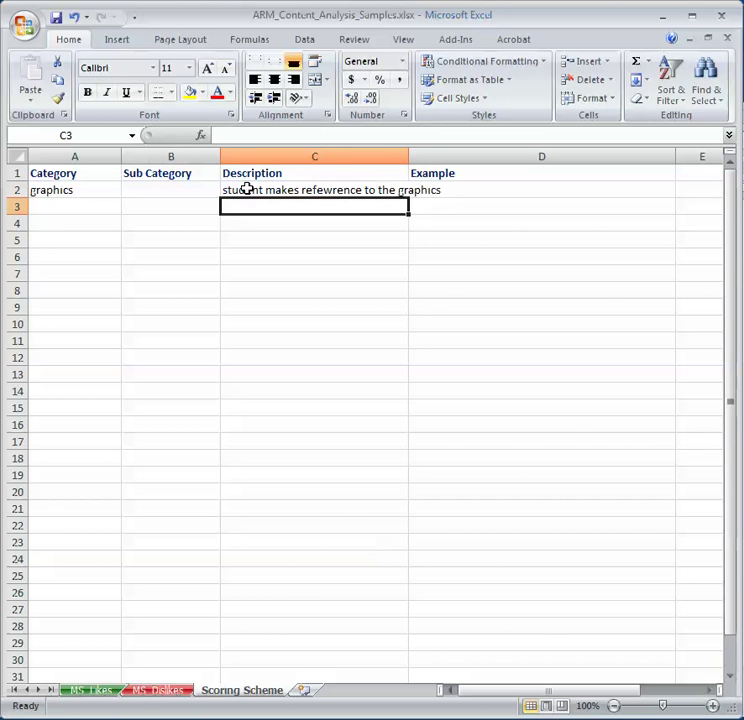
double_click(408, 155)
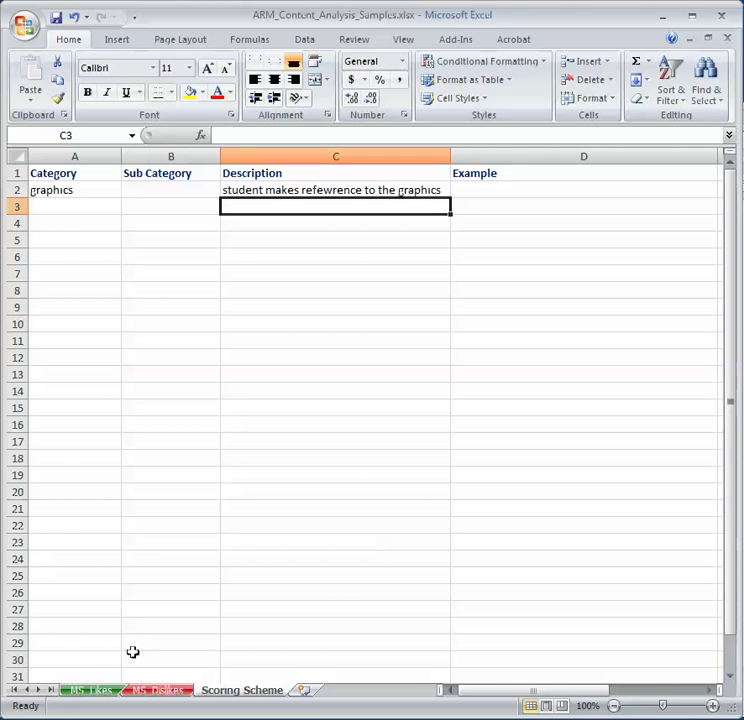
- Copy 'The graphics were good.' from MS_Likes C2 into Scoring Scheme cell D2
left_click(97, 695)
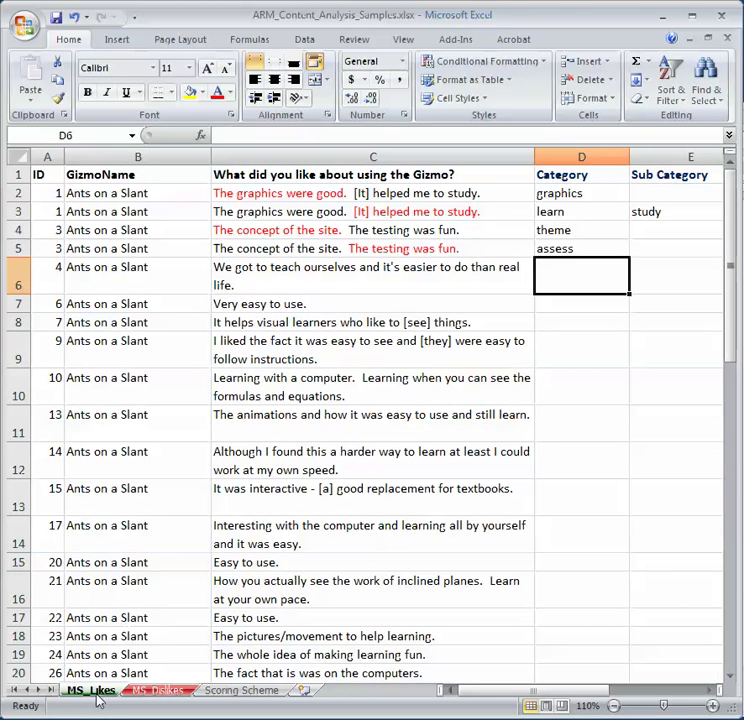
left_click(290, 195)
double_click(290, 195)
left_click_drag(290, 195, 212, 197)
key("ctrl+c")
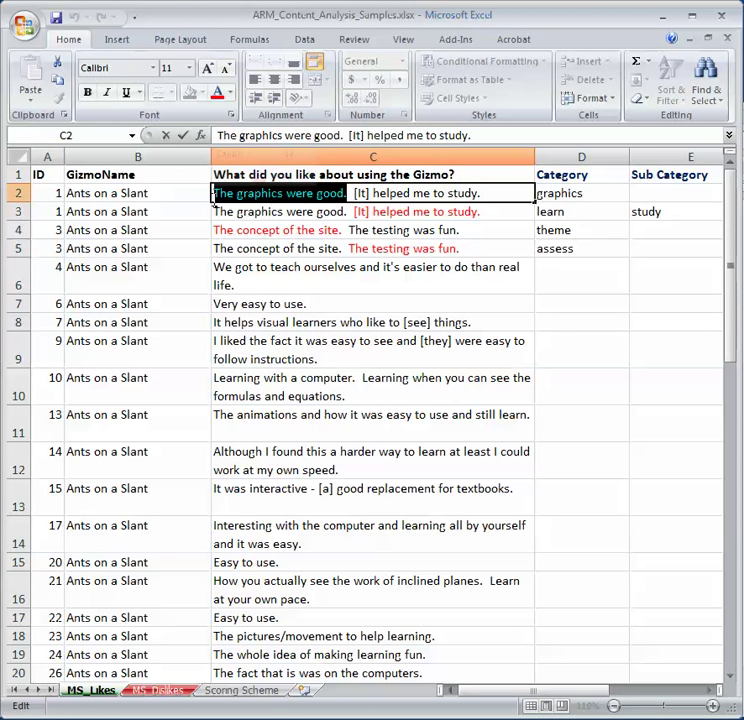
left_click(226, 691)
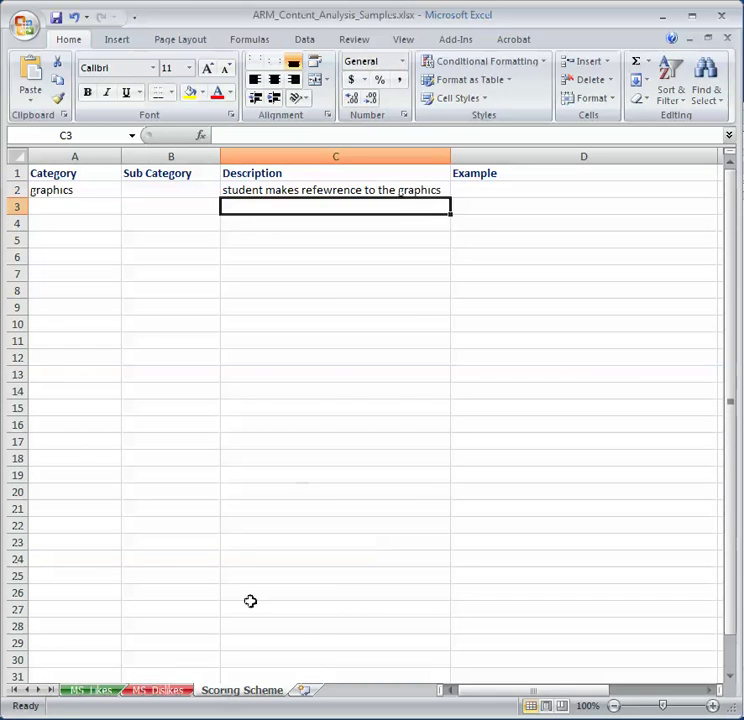
left_click(470, 192)
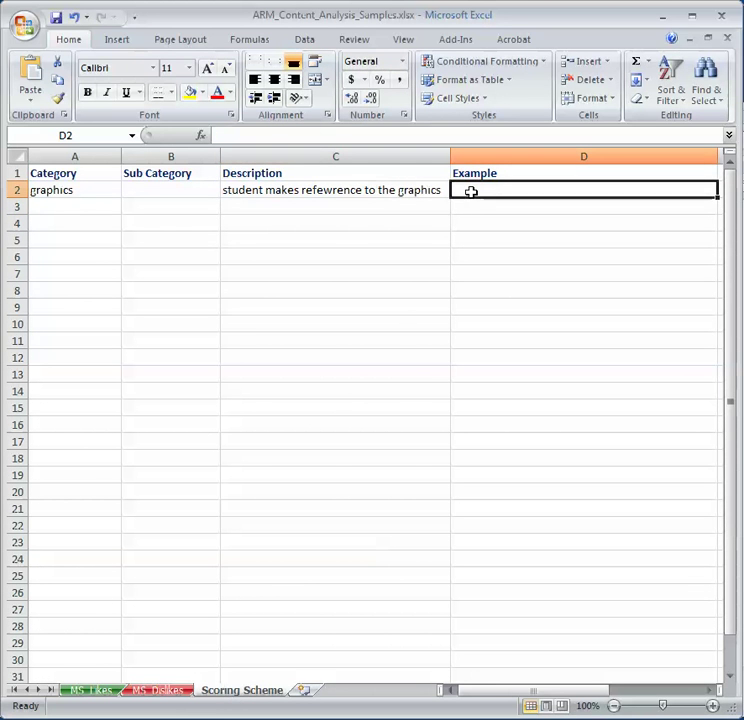
key("ctrl+v")
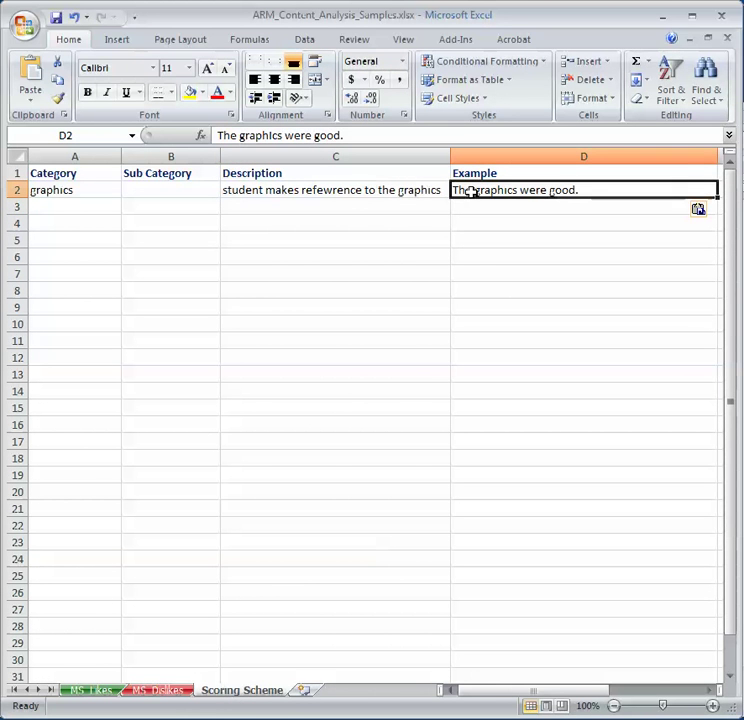
- Format all Scoring Scheme cells with Vertical alignment Top and Wrap text on
left_click(21, 156)
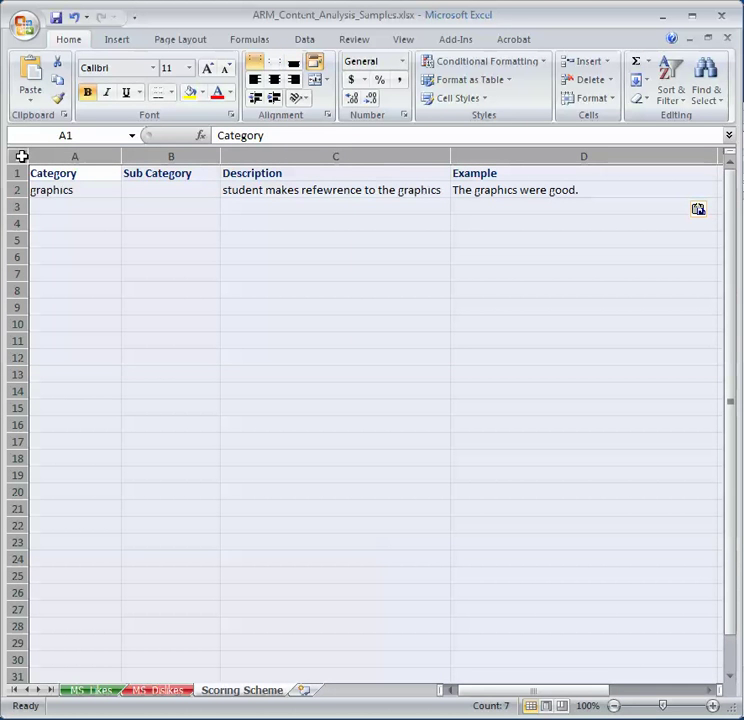
right_click(21, 156)
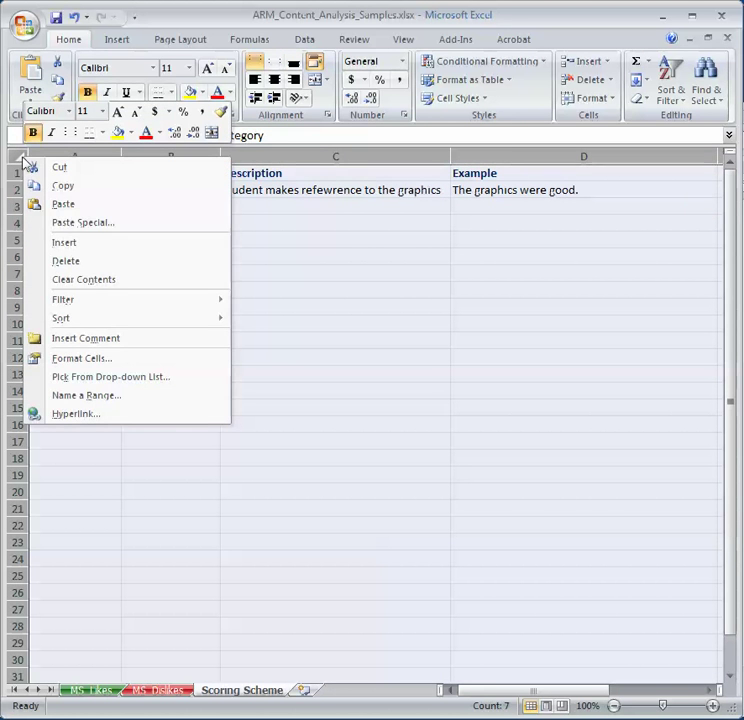
left_click(62, 359)
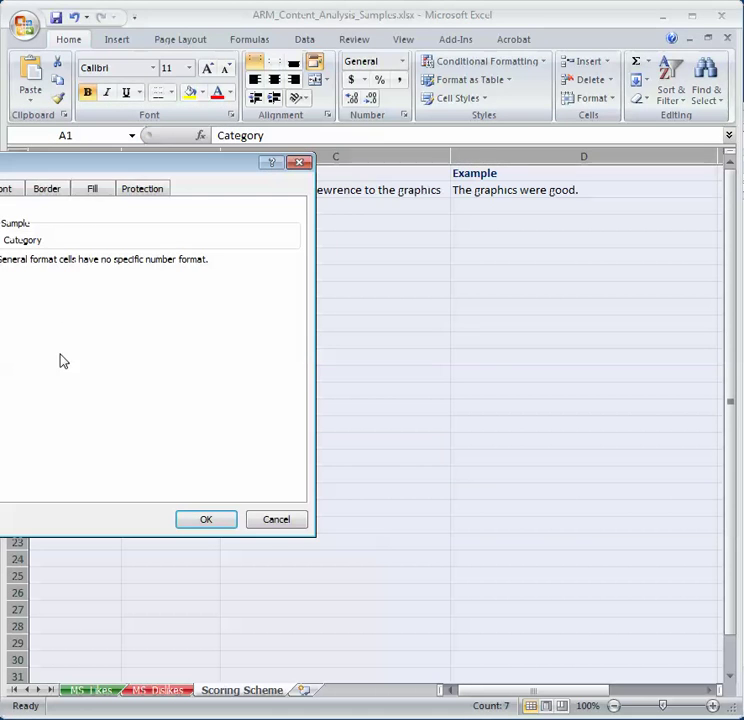
left_click_drag(115, 167, 286, 167)
left_click(139, 190)
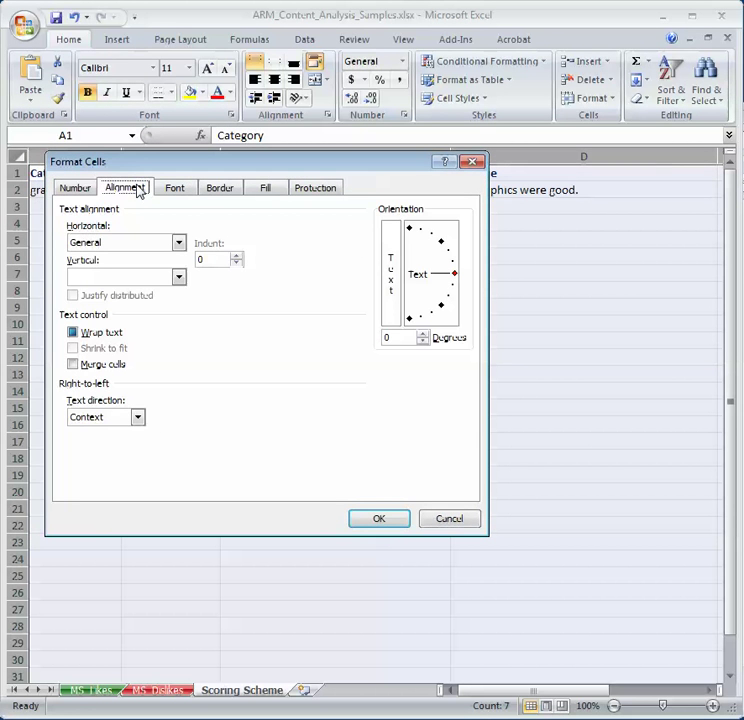
left_click(179, 277)
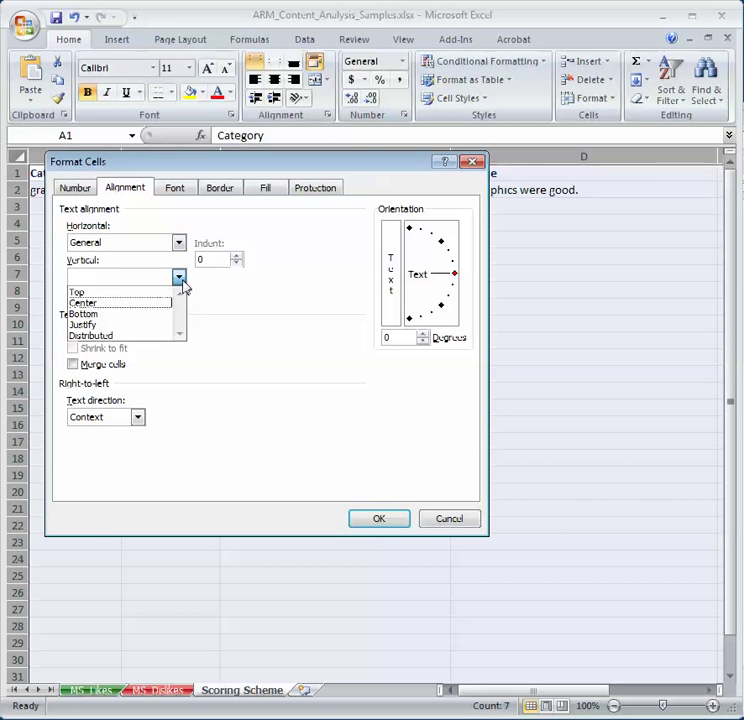
left_click(150, 296)
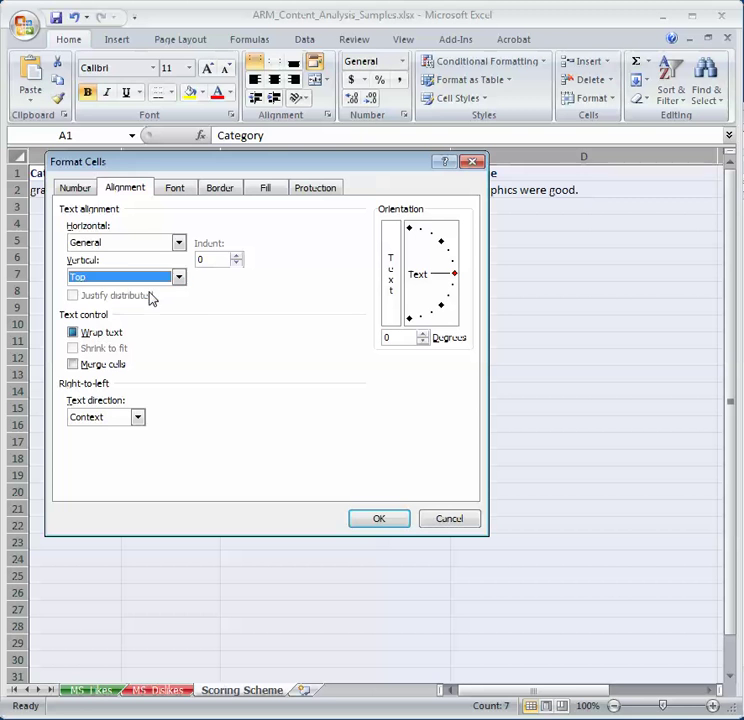
left_click(72, 333)
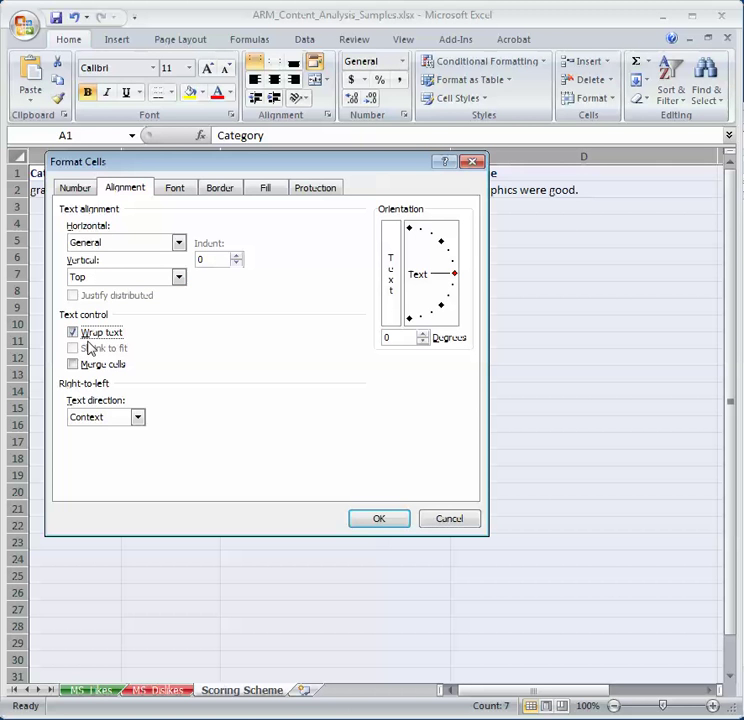
left_click(362, 521)
left_click(256, 396)
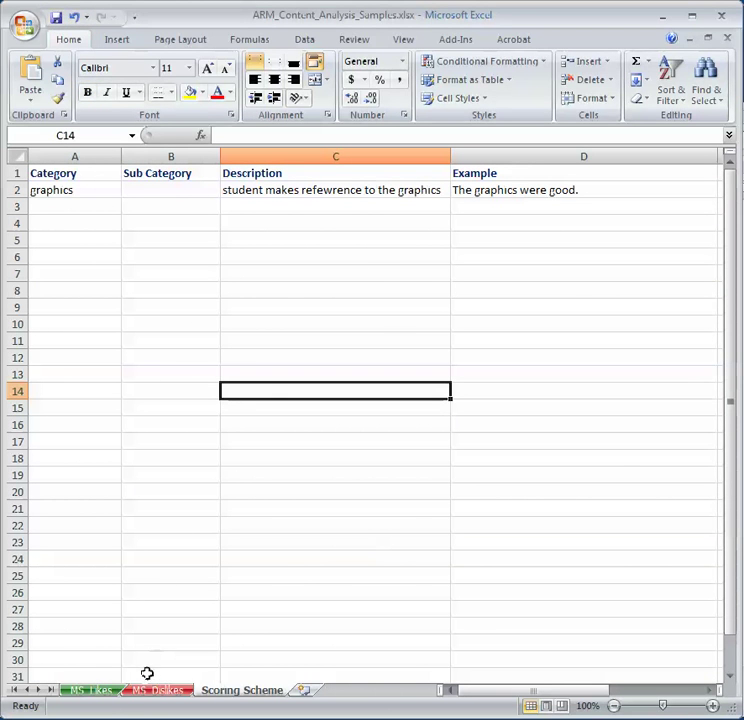
- Switch to MS_Likes to check the category codes given to comments 1 and 3
left_click(104, 692)
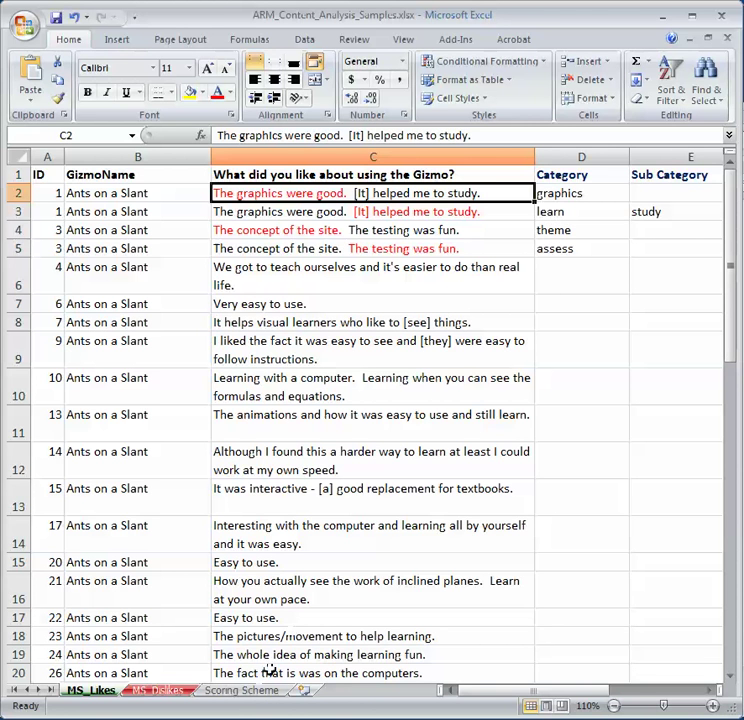
- On Scoring Scheme, enter learn in A3 with description 'student mentions something about learning'
left_click(240, 690)
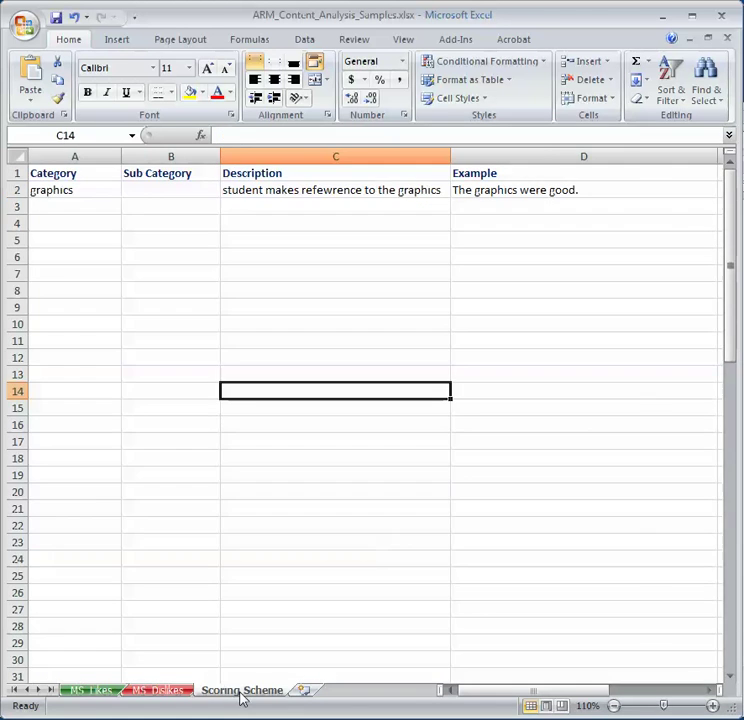
left_click(60, 206)
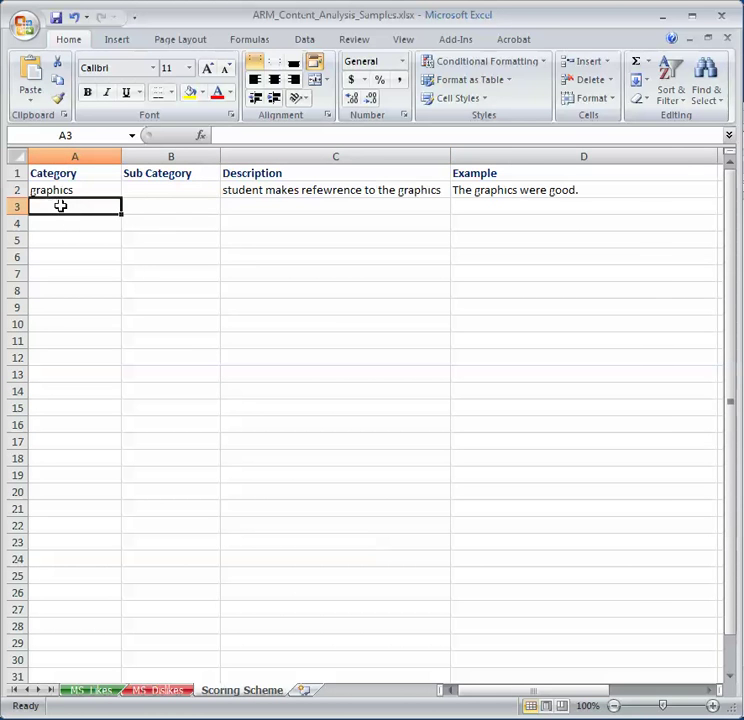
type("lea")
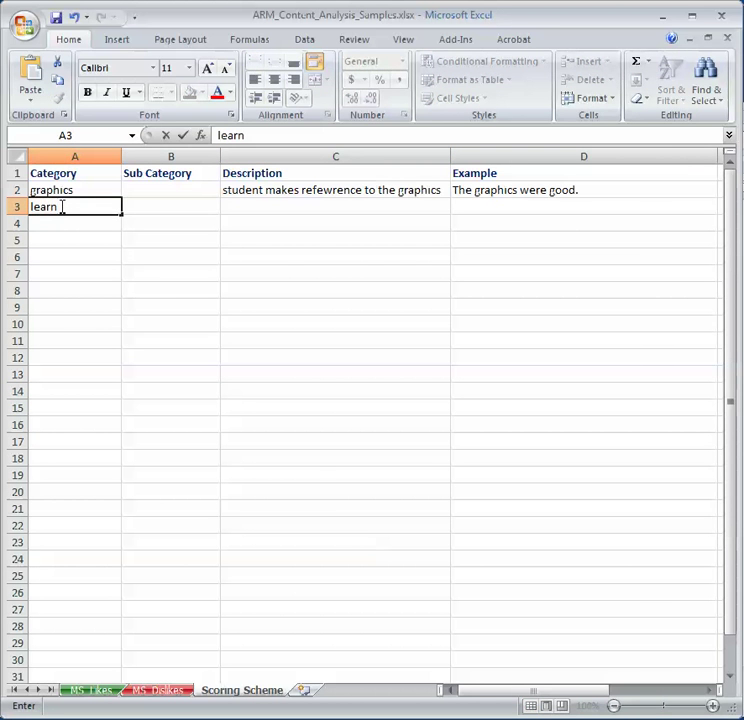
type("rn")
key("Tab")
key("Tab")
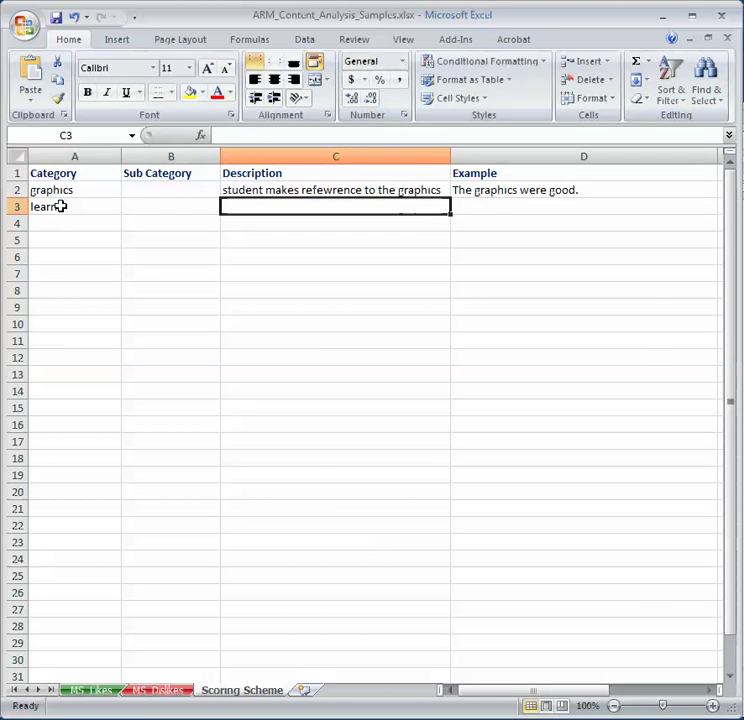
type("stue")
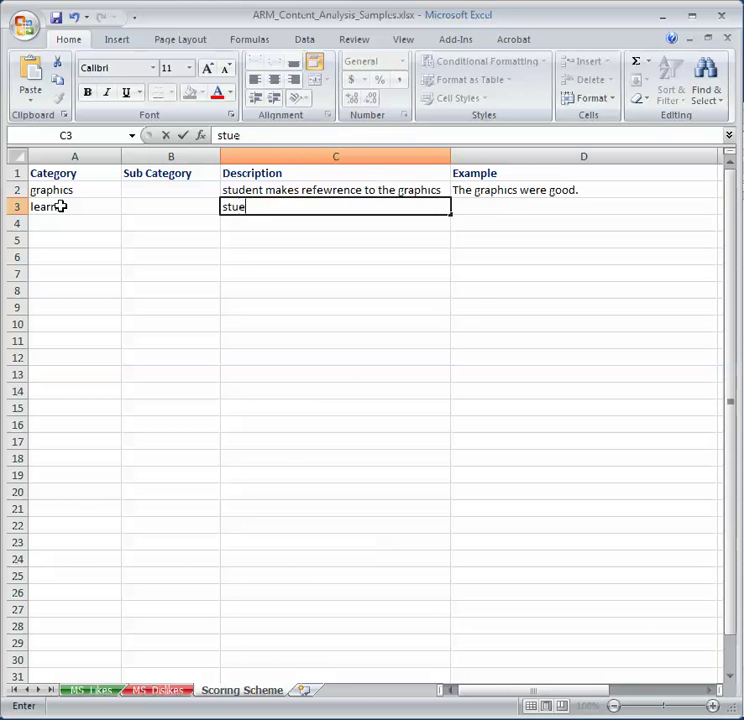
type("ndent me")
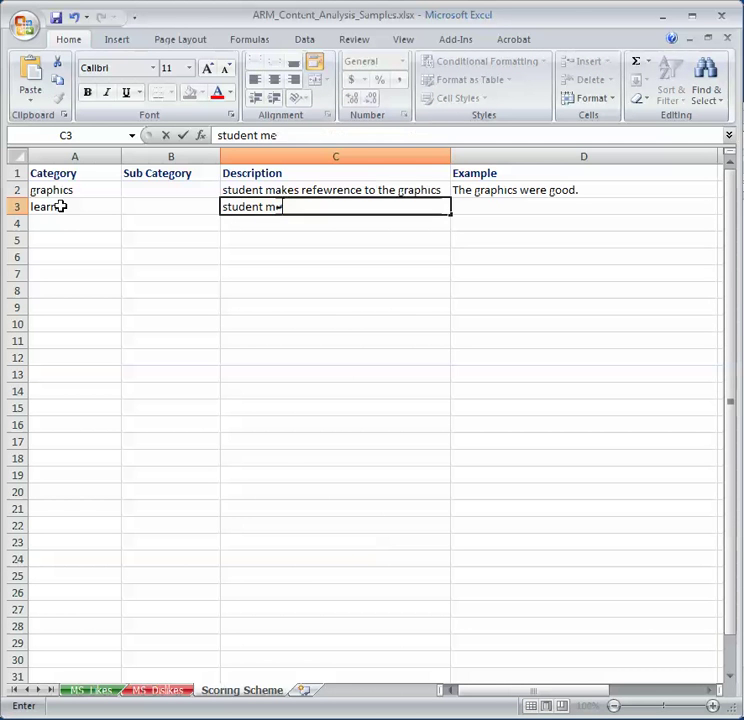
type("ntions something")
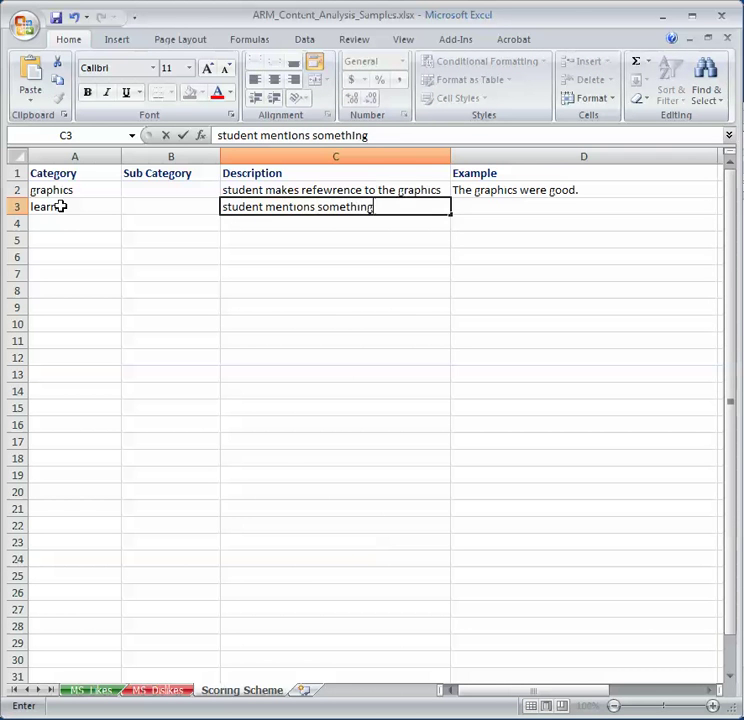
type(" about learnin")
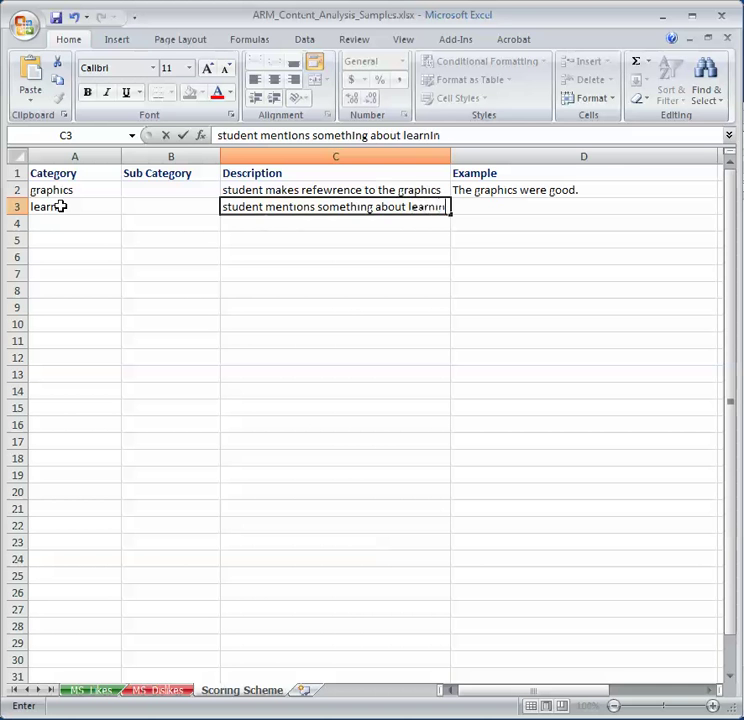
type("g")
left_click(289, 276)
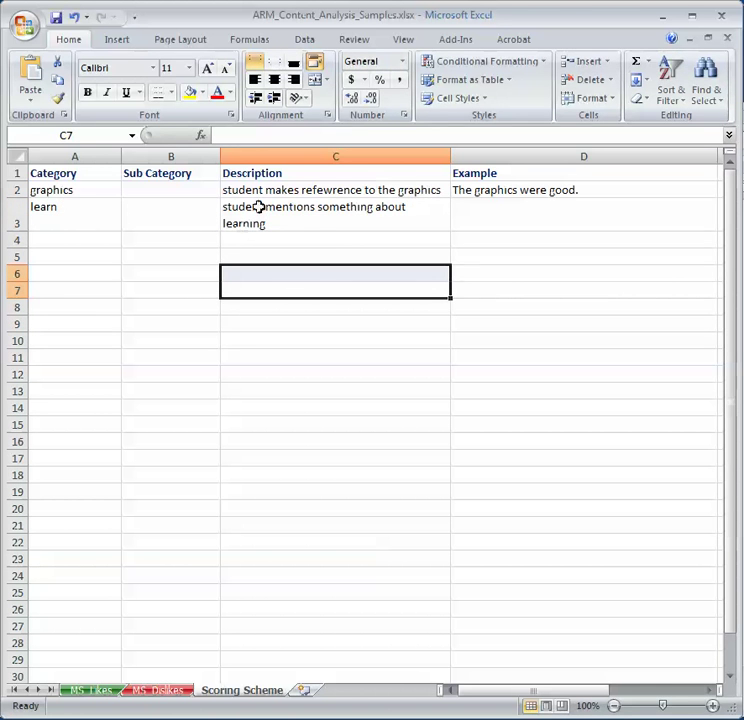
- Go to the MS_Dislikes sheet and select the first dislike comment in C2
left_click(99, 693)
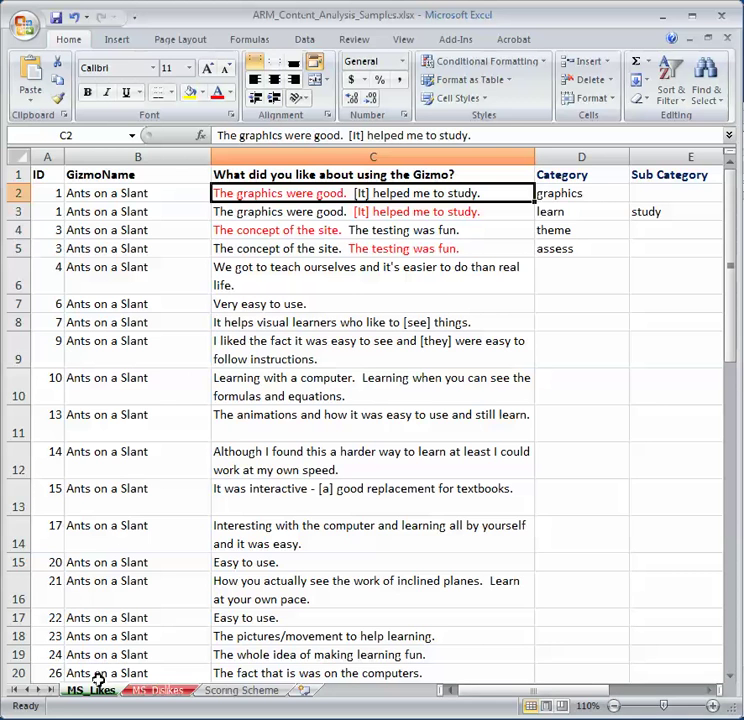
left_click(150, 692)
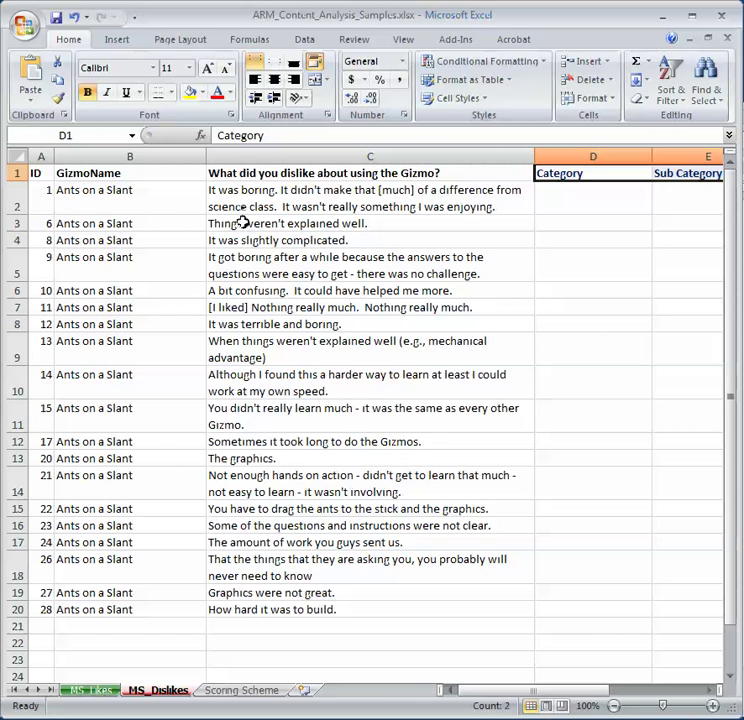
left_click(242, 202)
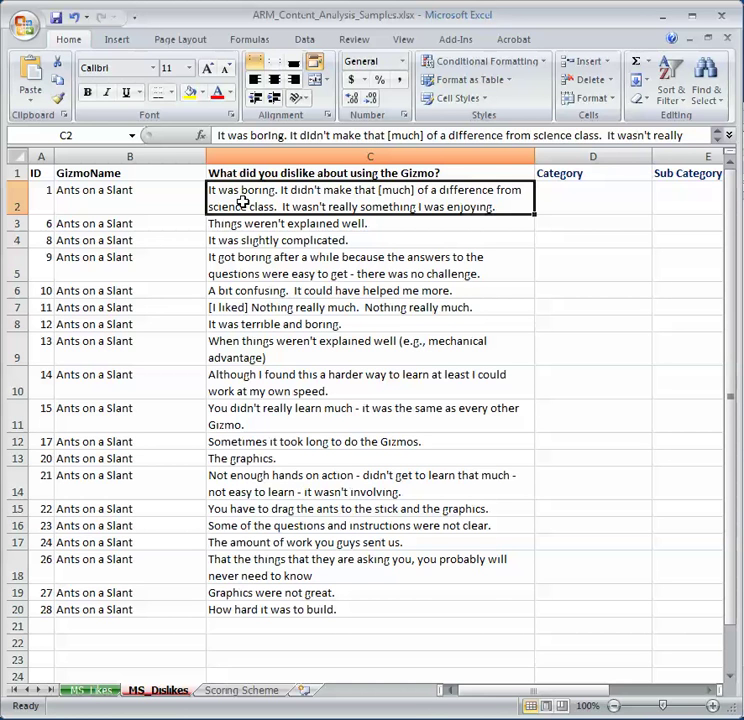
- Insert a blank row above row 3 in MS_Dislikes, then return to the MS_Likes sheet
left_click(16, 223)
right_click(16, 223)
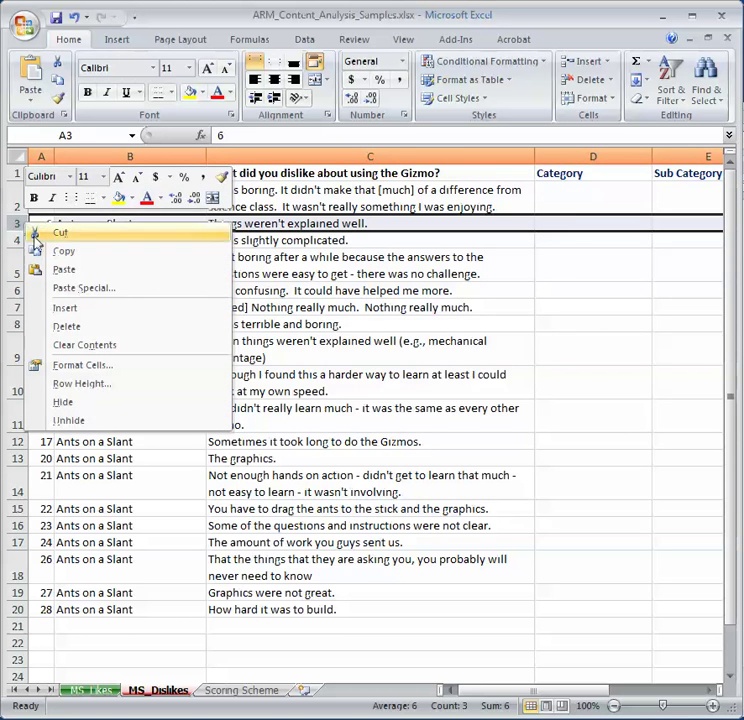
left_click(62, 308)
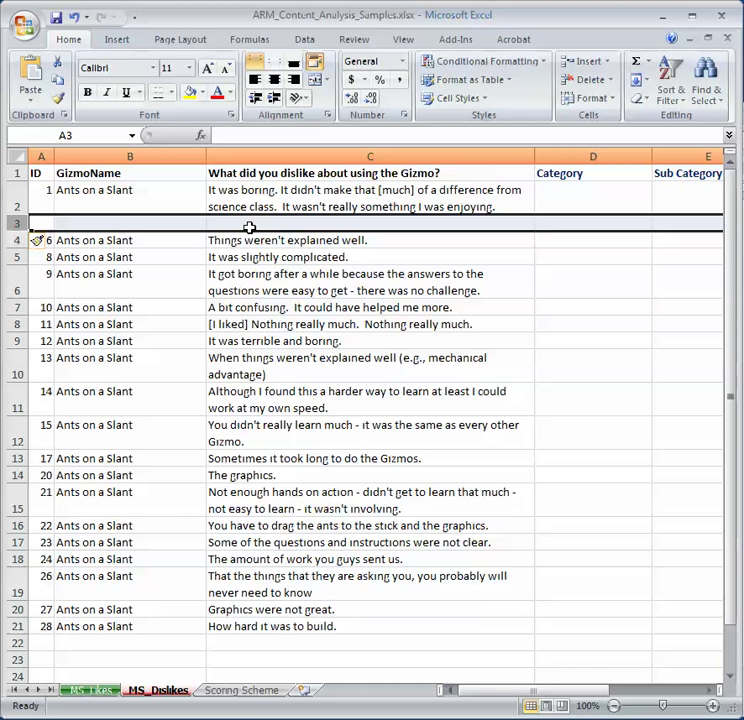
left_click(79, 690)
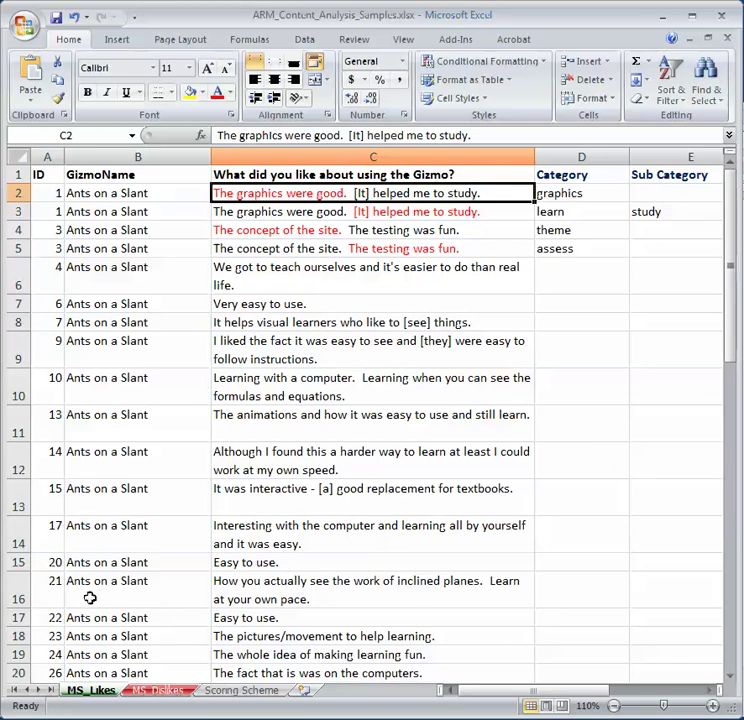